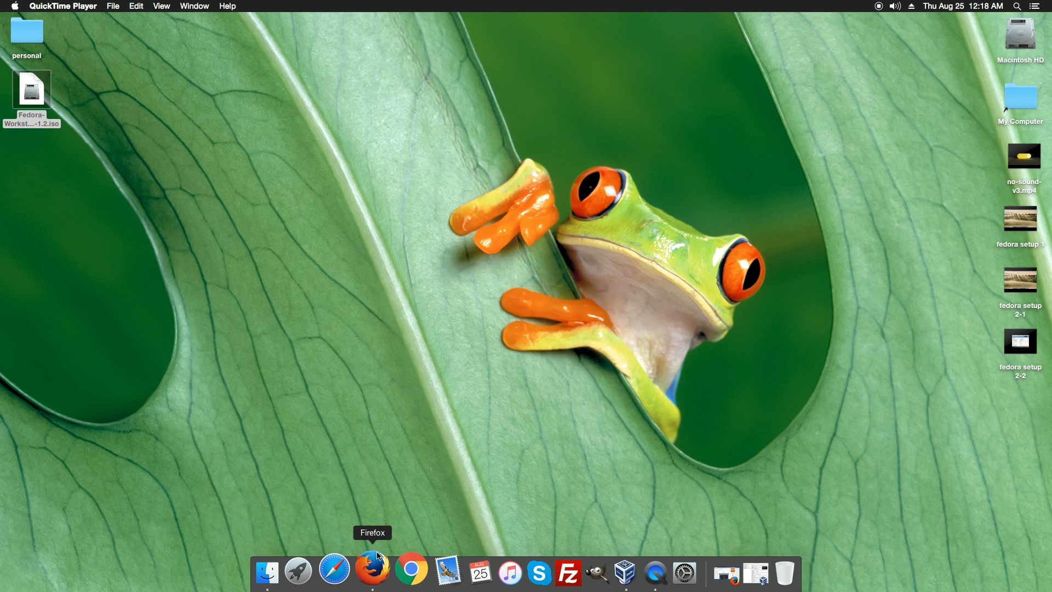
Switch to Firefox and view the VirtualBox Guest Additions guide for Fedora 24 at its root user and kernel update instructions.
{"action": "left_click", "coordinate": [370, 573]}
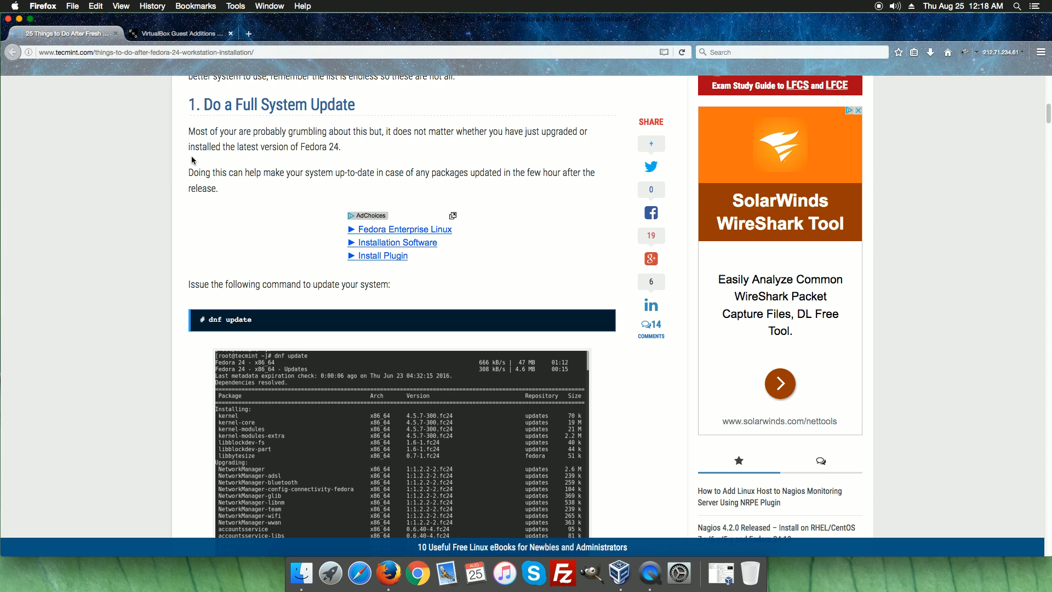
{"action": "left_click", "coordinate": [183, 36]}
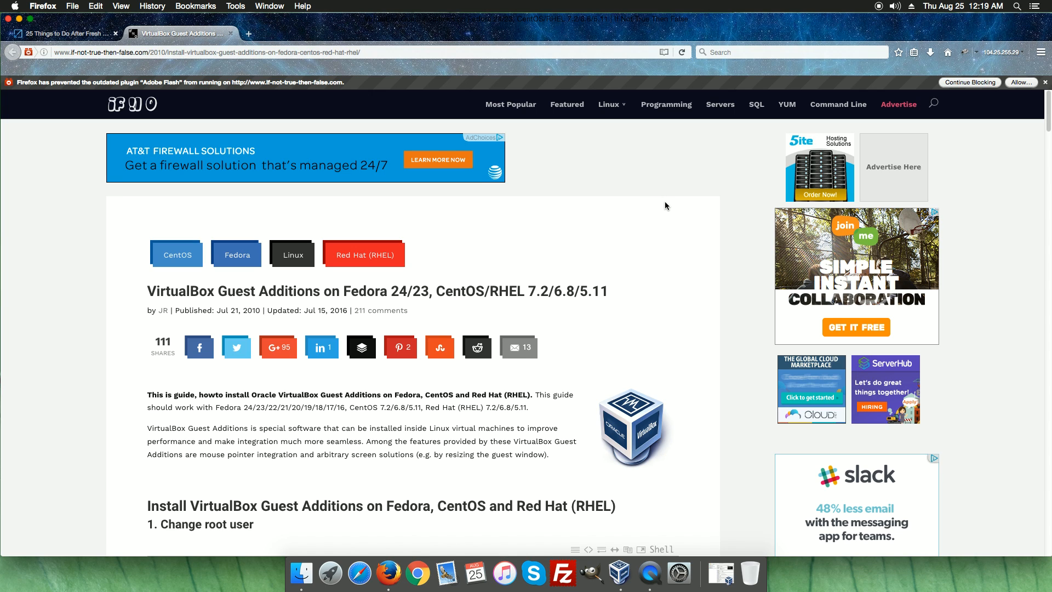
{"action": "scroll", "coordinate": [669, 263], "scroll_direction": "down", "scroll_amount": 5}
{"action": "scroll", "coordinate": [669, 270], "scroll_direction": "down", "scroll_amount": 3}
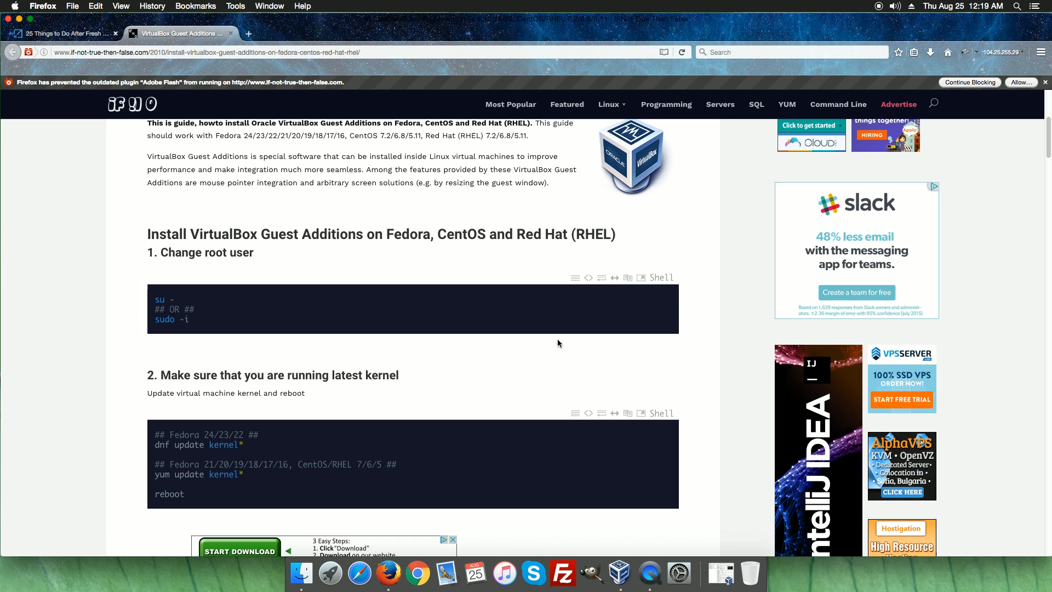
Switch to VirtualBox, start the Fedora2 virtual machine, and boot the Fedora 4.6.7-300.fc24 kernel entry.
{"action": "left_click", "coordinate": [621, 570]}
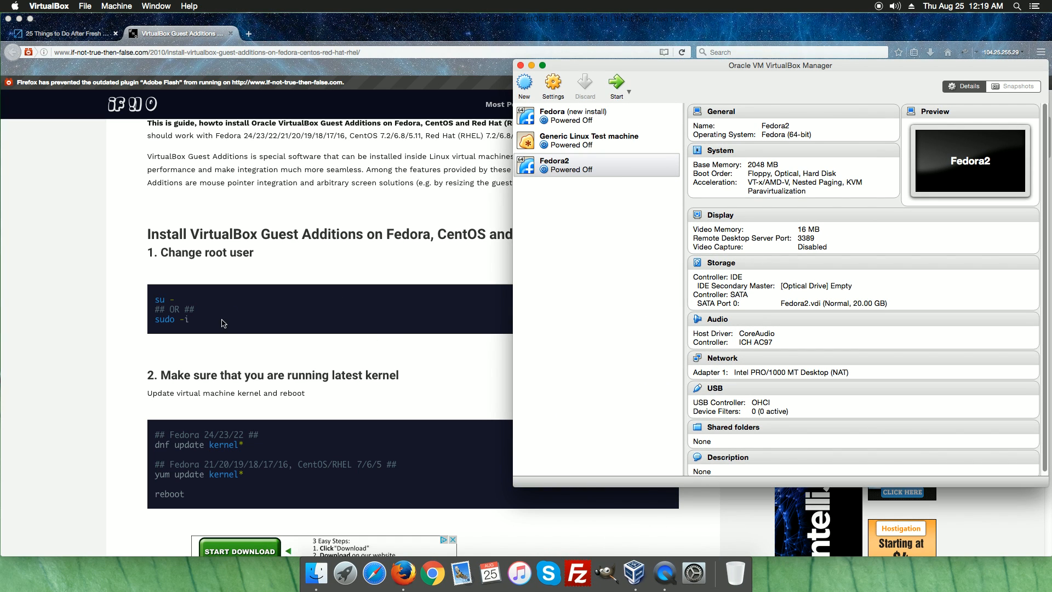
{"action": "double_click", "coordinate": [604, 163]}
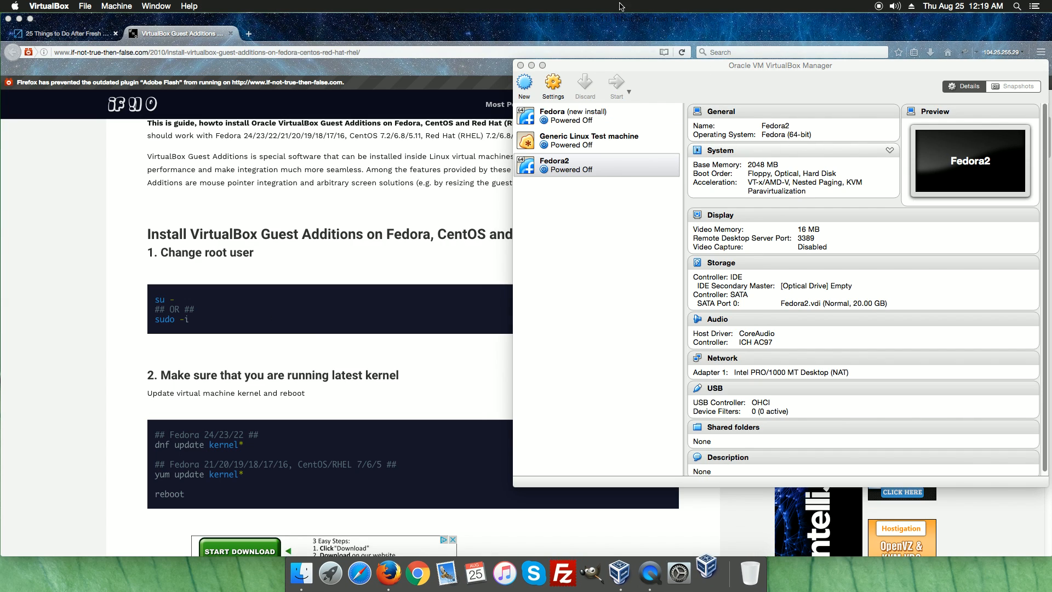
{"action": "left_click", "coordinate": [531, 66]}
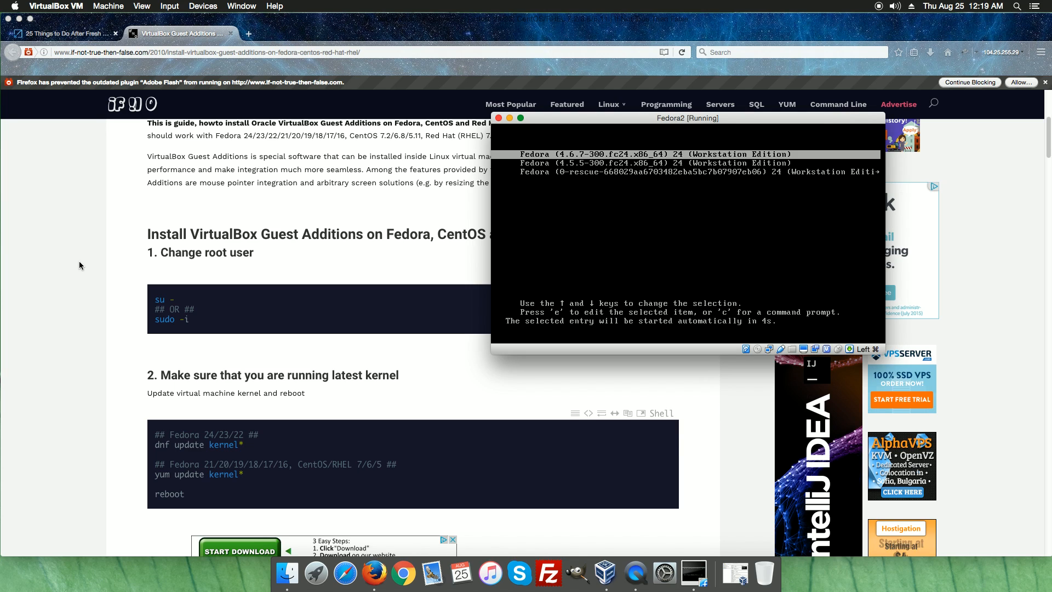
{"action": "key", "text": "Return"}
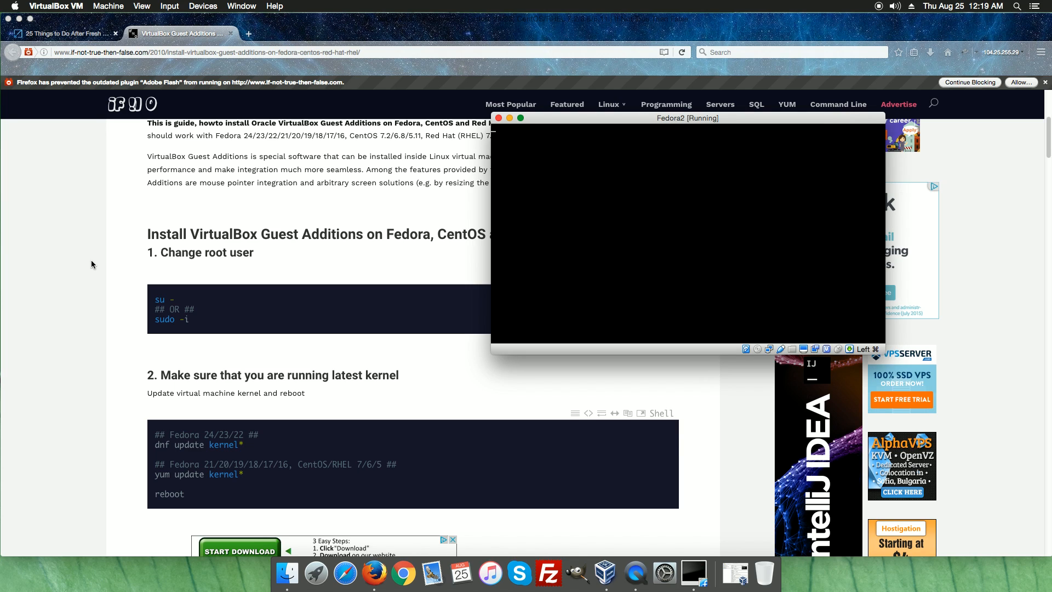
Return to the Firefox guide and read from the root user and kernel update sections through mounting VirtualBox Guest Additions.
{"action": "left_click", "coordinate": [91, 265]}
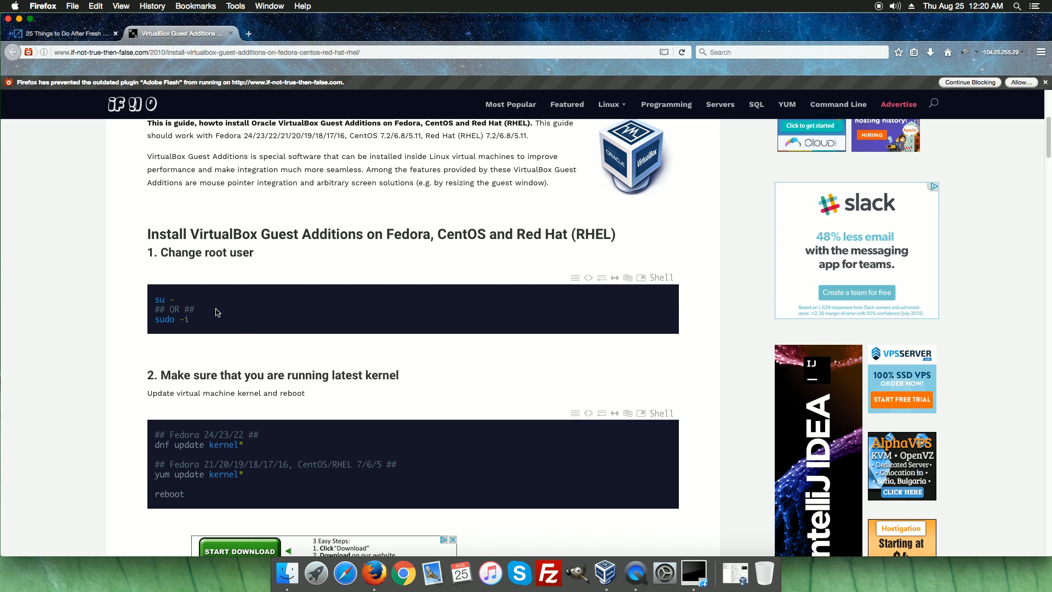
{"action": "scroll", "coordinate": [235, 488], "scroll_direction": "down", "scroll_amount": 2}
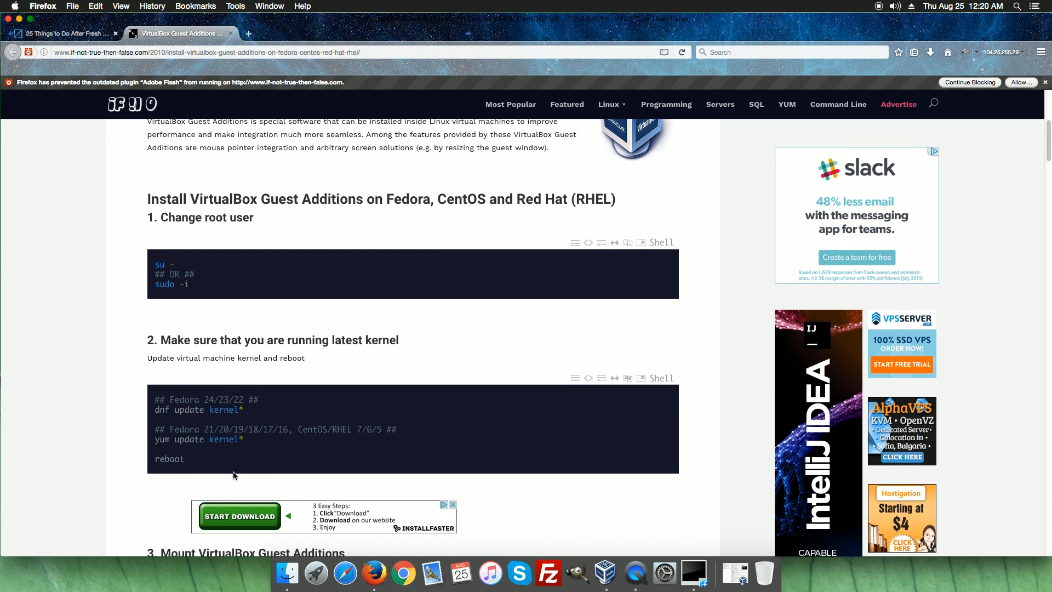
{"action": "scroll", "coordinate": [234, 475], "scroll_direction": "down", "scroll_amount": 3}
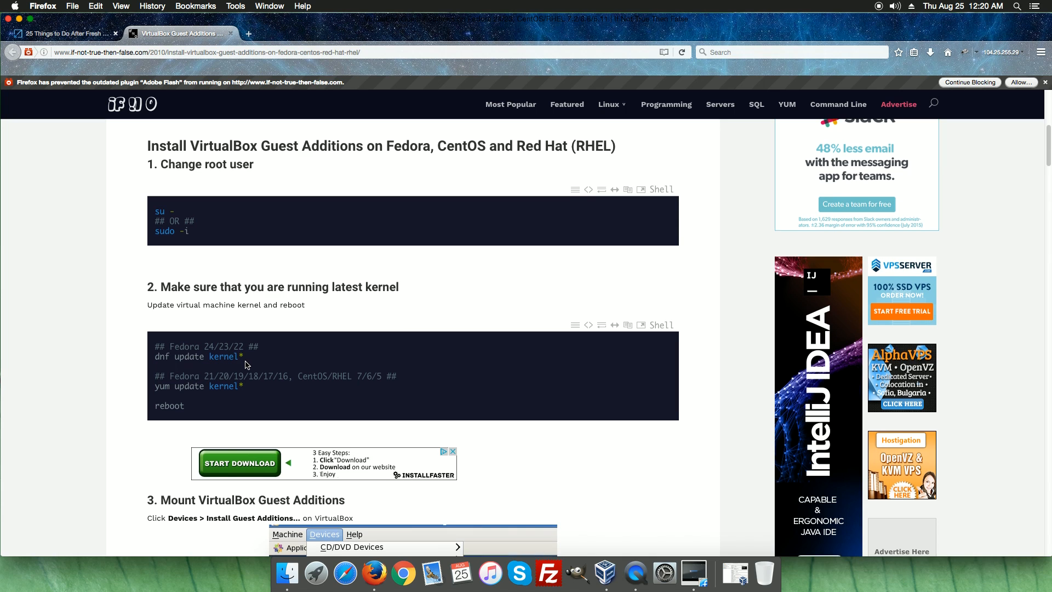
{"action": "scroll", "coordinate": [249, 362], "scroll_direction": "down", "scroll_amount": 1}
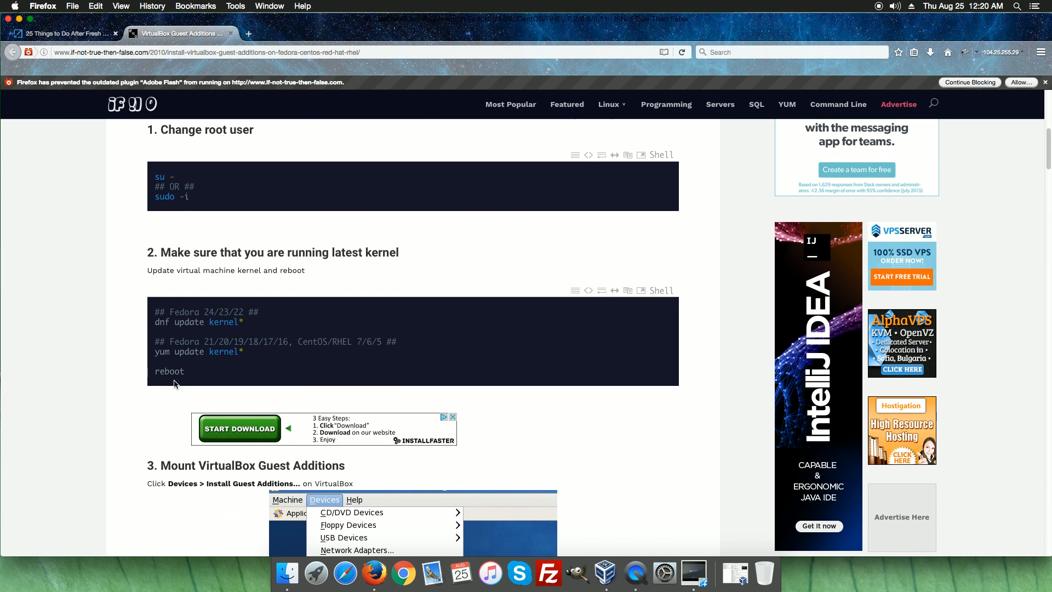
{"action": "scroll", "coordinate": [184, 363], "scroll_direction": "down", "scroll_amount": 4}
{"action": "scroll", "coordinate": [184, 362], "scroll_direction": "down", "scroll_amount": 1}
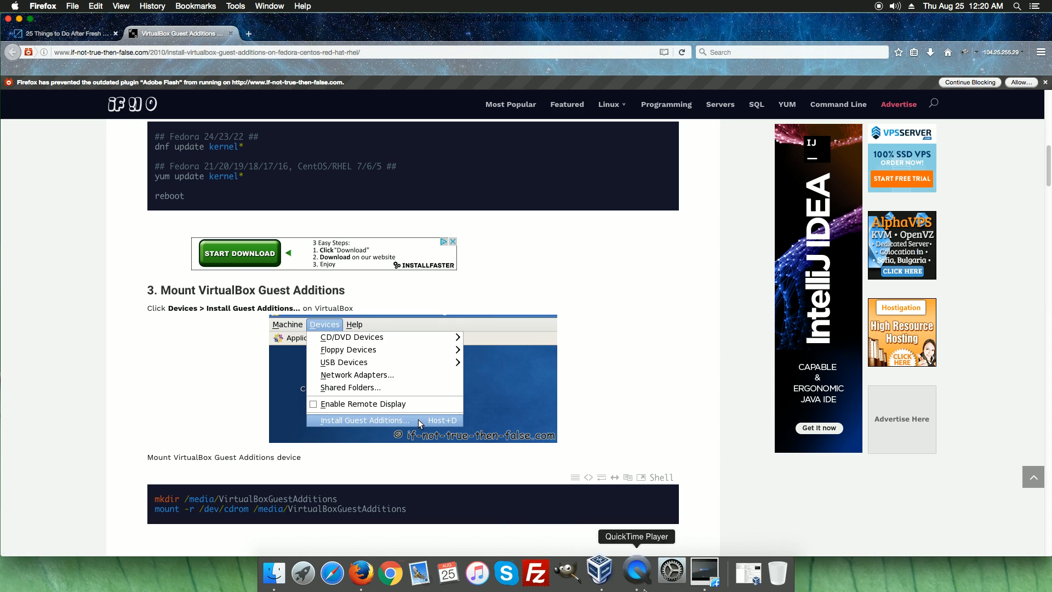
Switch to the Fedora2 virtual machine and sign in to the listed user account with its password.
{"action": "left_click", "coordinate": [694, 573]}
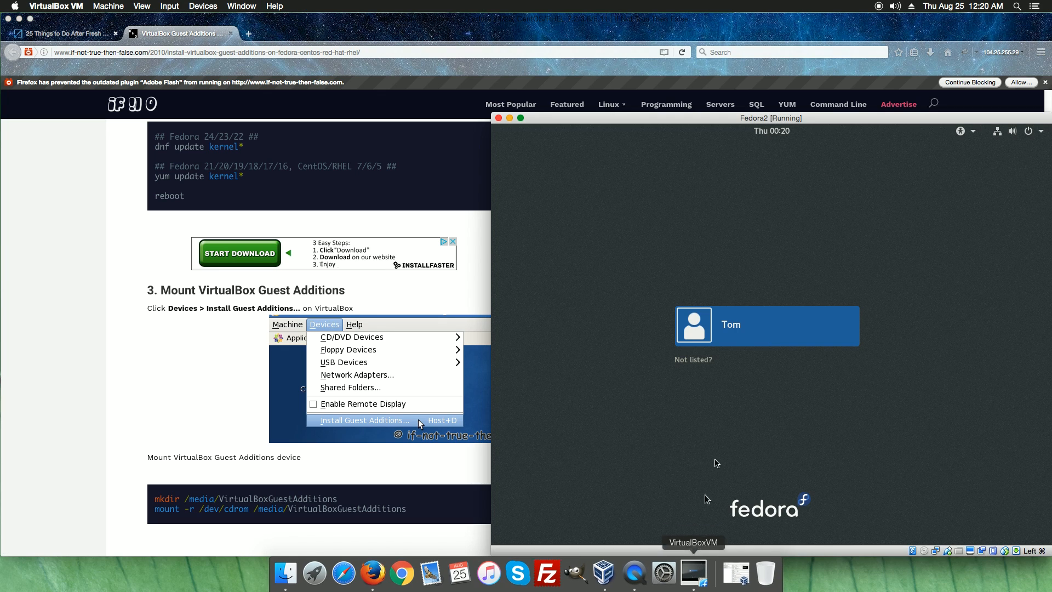
{"action": "left_click", "coordinate": [737, 333]}
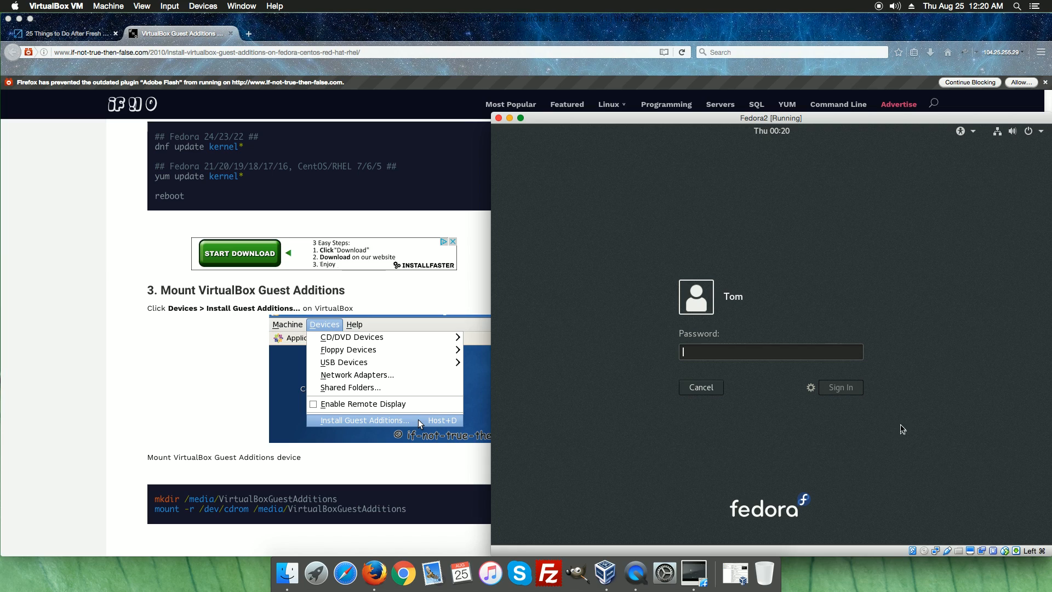
{"action": "type", "text": "***"}
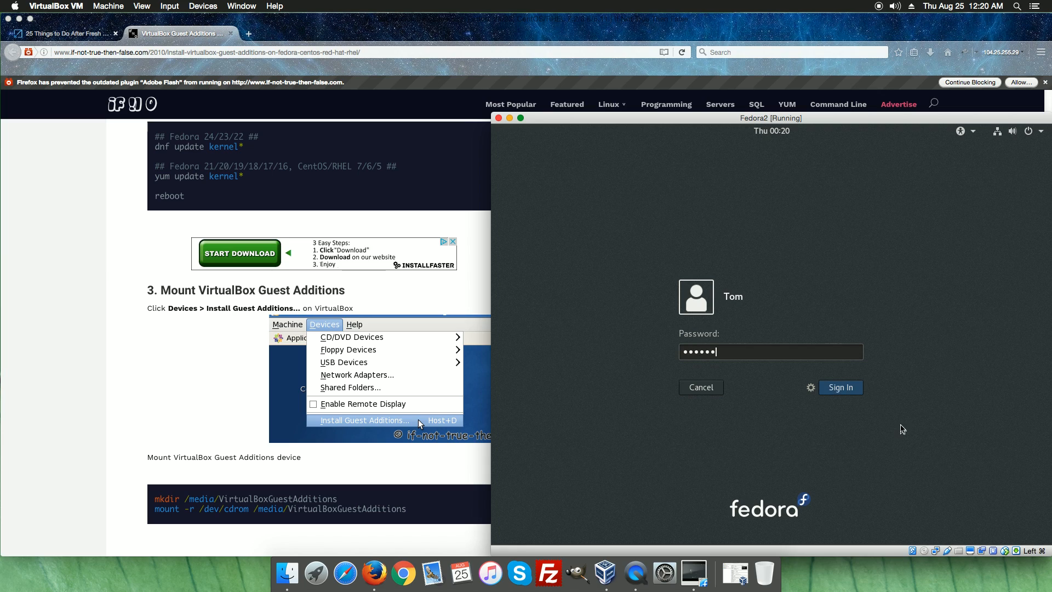
{"action": "left_click", "coordinate": [854, 389]}
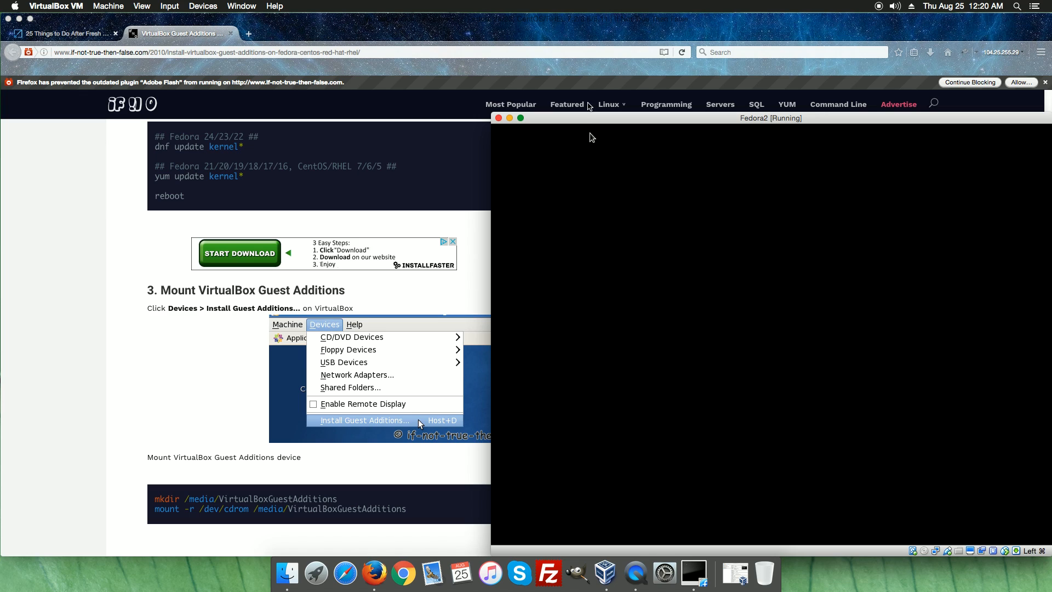
{"action": "left_click_drag", "start_coordinate": [587, 121], "coordinate": [578, 105]}
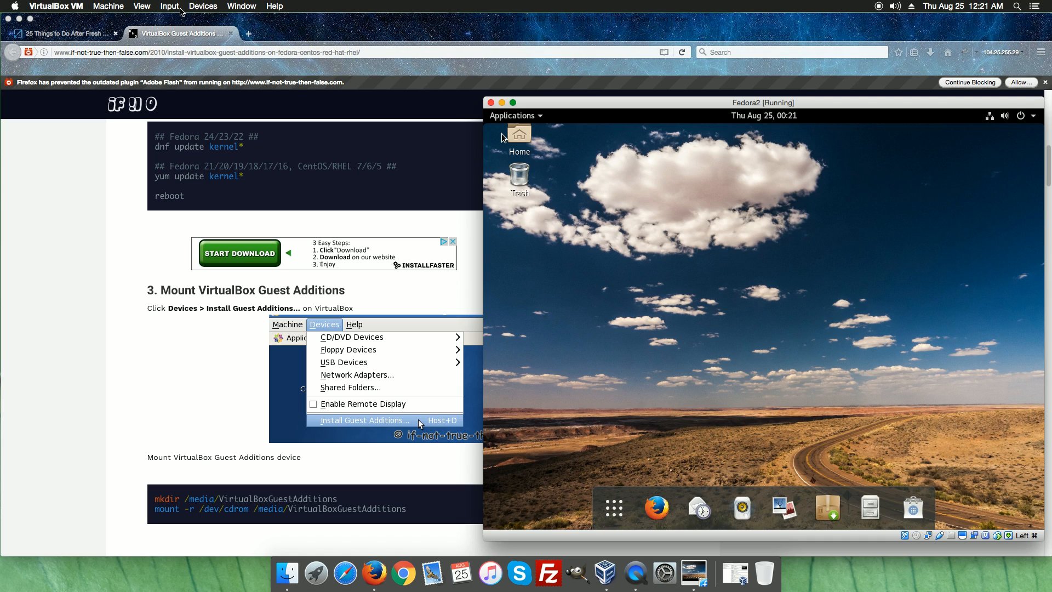
Examine the resize options for the Fedora2 machine's Virtual Screen 1, including 1920x1080.
{"action": "left_click", "coordinate": [170, 6]}
{"action": "mouse_move", "coordinate": [142, 6]}
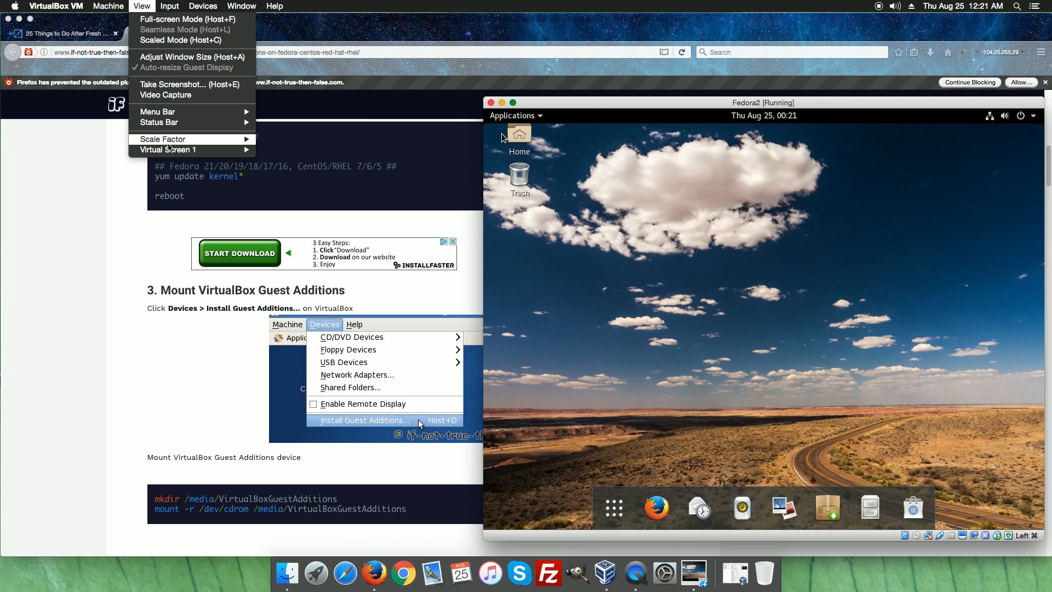
{"action": "mouse_move", "coordinate": [173, 150]}
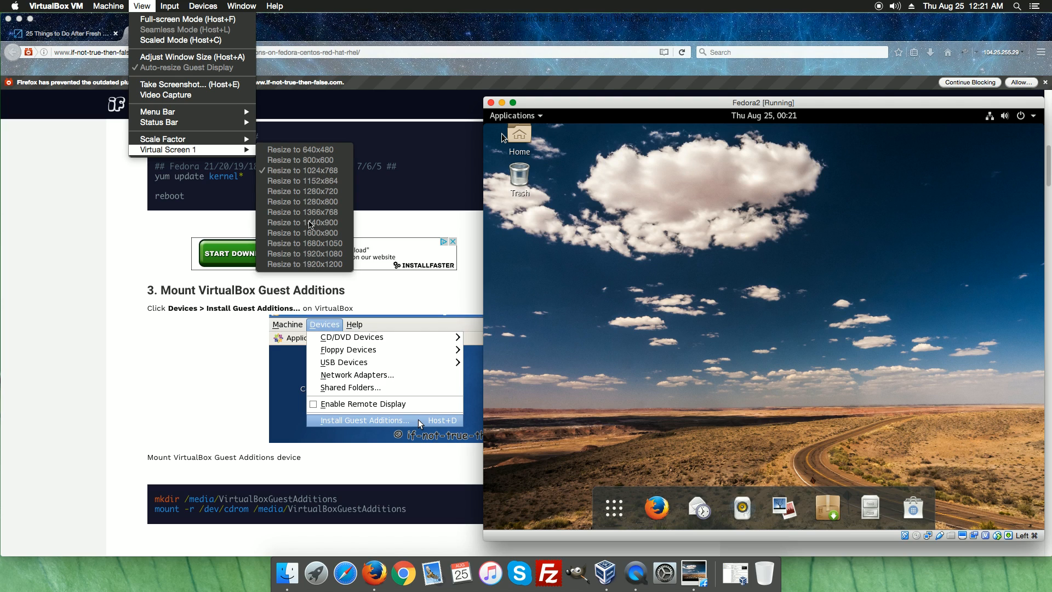
{"action": "left_click", "coordinate": [303, 257]}
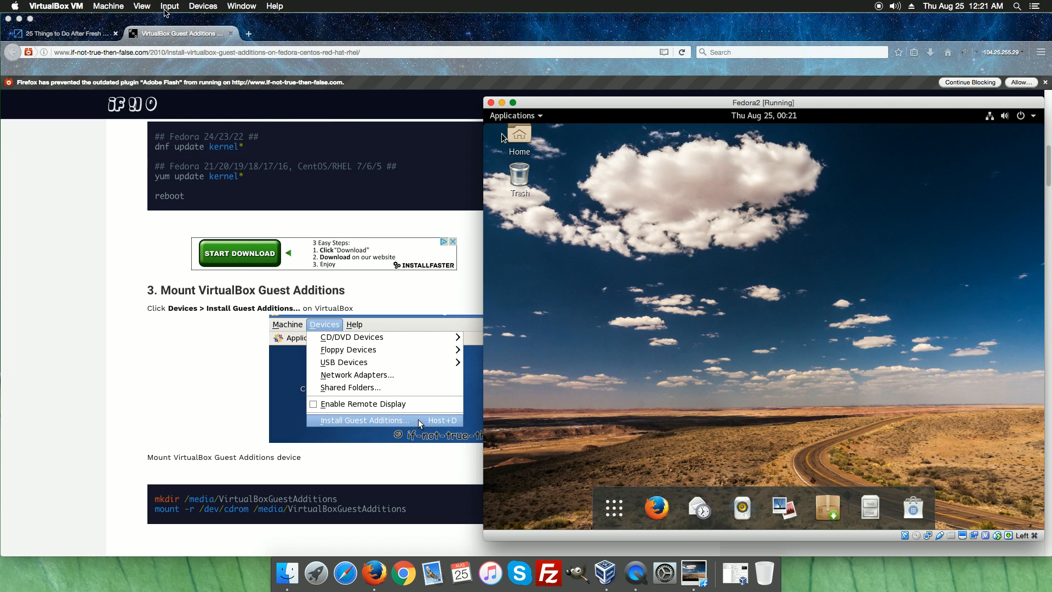
{"action": "left_click", "coordinate": [142, 6]}
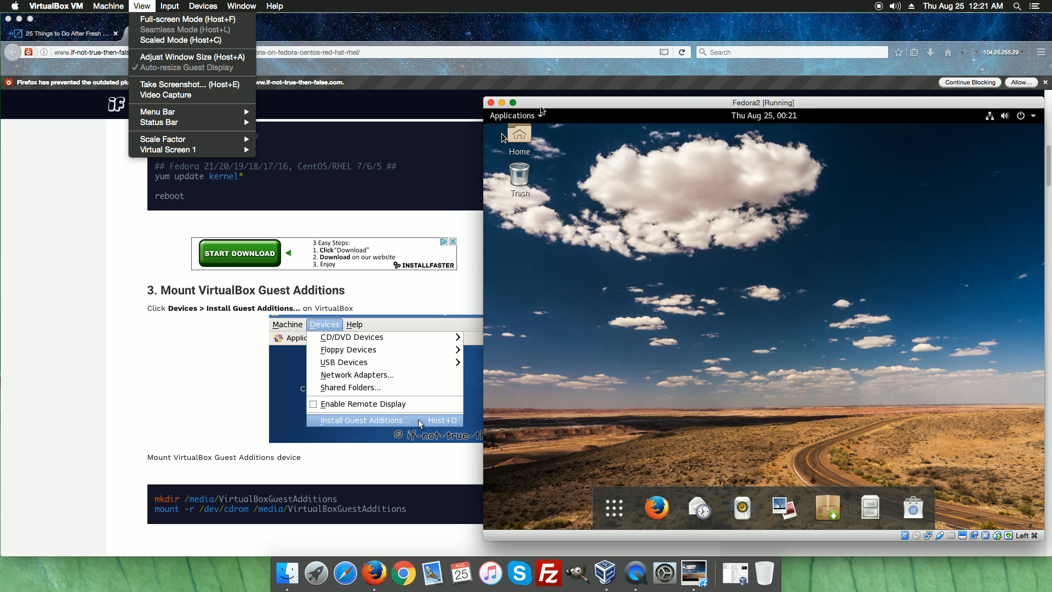
{"action": "left_click", "coordinate": [545, 99]}
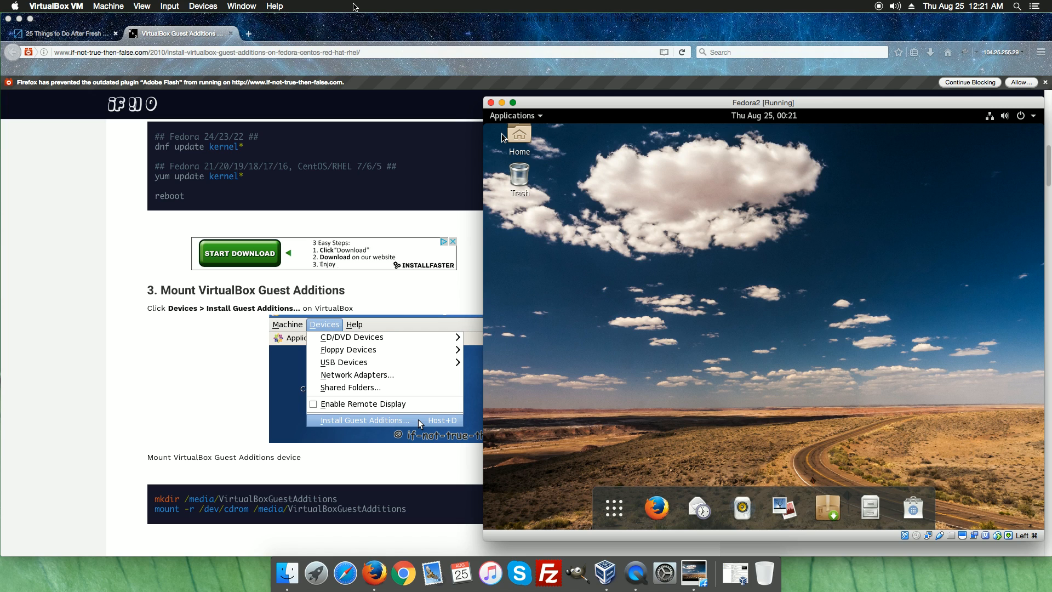
Consult the guide's mounting section, and insert the Guest Additions CD image into the Fedora2 virtual machine.
{"action": "left_click", "coordinate": [120, 327]}
{"action": "scroll", "coordinate": [121, 327], "scroll_direction": "down", "scroll_amount": 3}
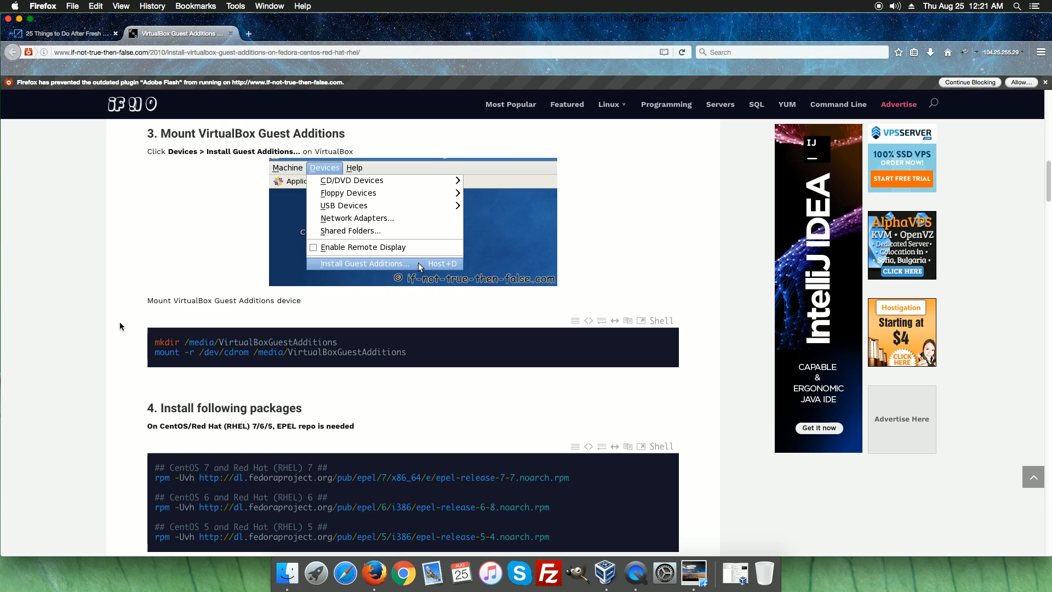
{"action": "scroll", "coordinate": [121, 326], "scroll_direction": "down", "scroll_amount": 1}
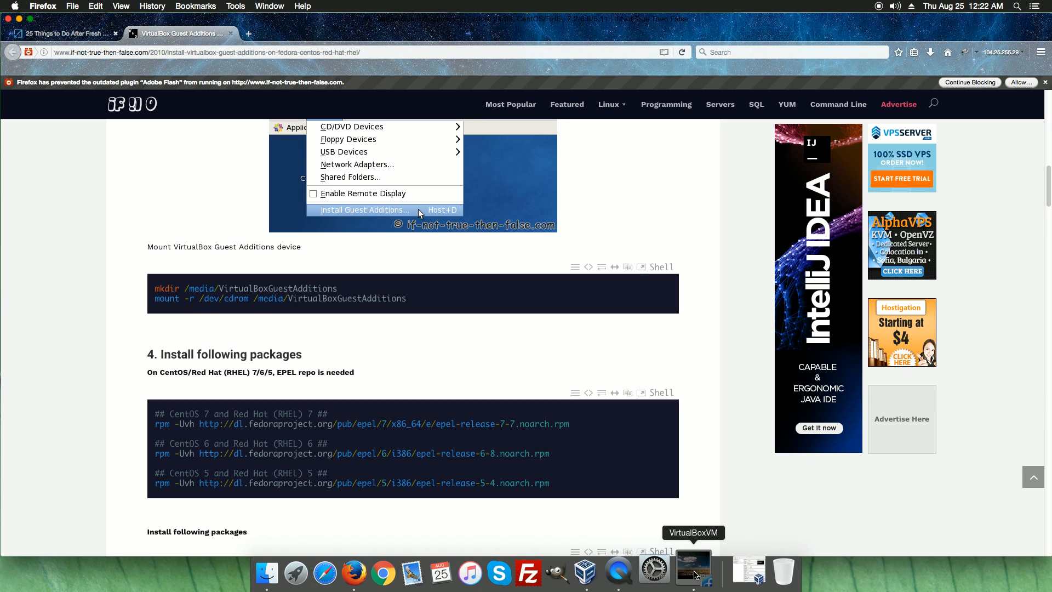
{"action": "left_click", "coordinate": [694, 573]}
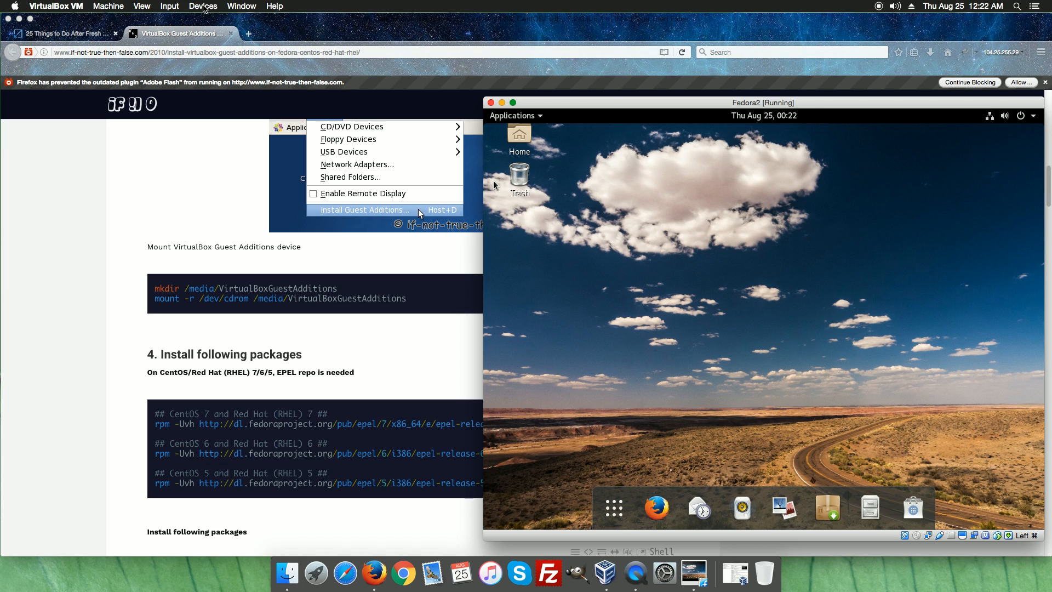
{"action": "left_click", "coordinate": [210, 7]}
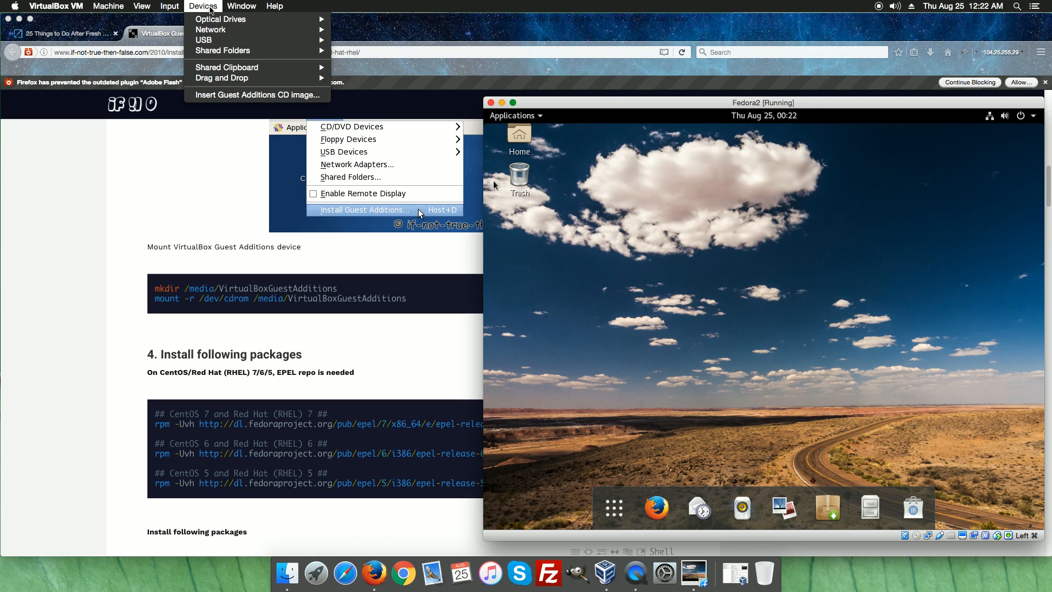
{"action": "mouse_move", "coordinate": [216, 21]}
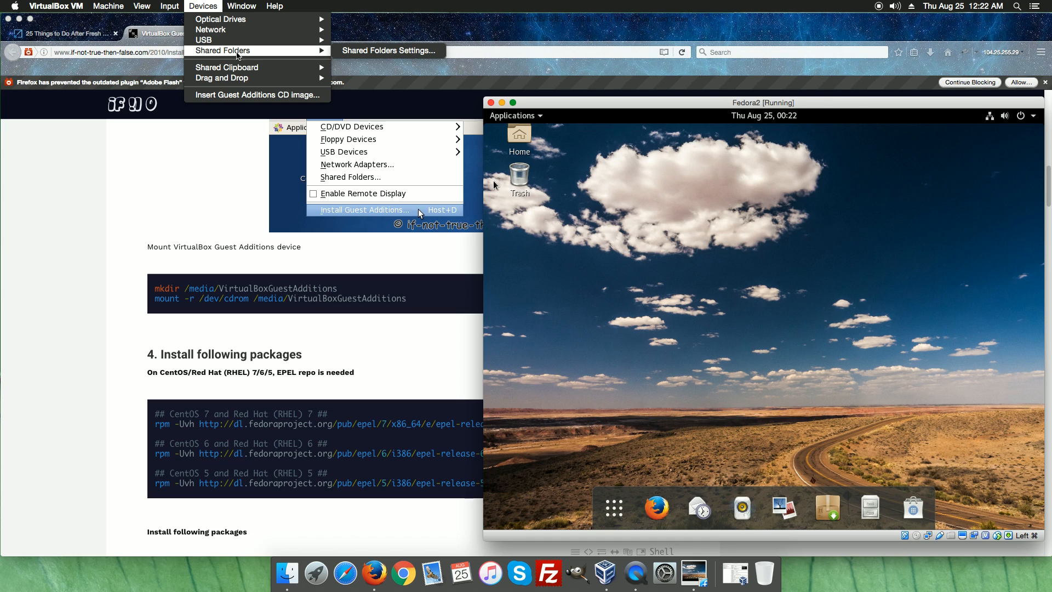
{"action": "mouse_move", "coordinate": [256, 70]}
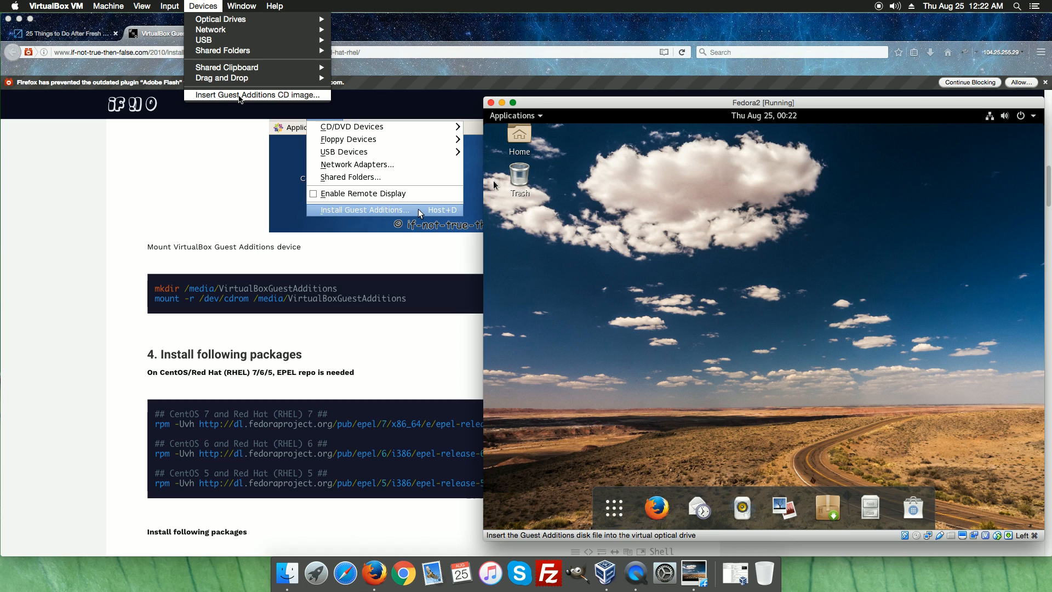
{"action": "left_click", "coordinate": [240, 96]}
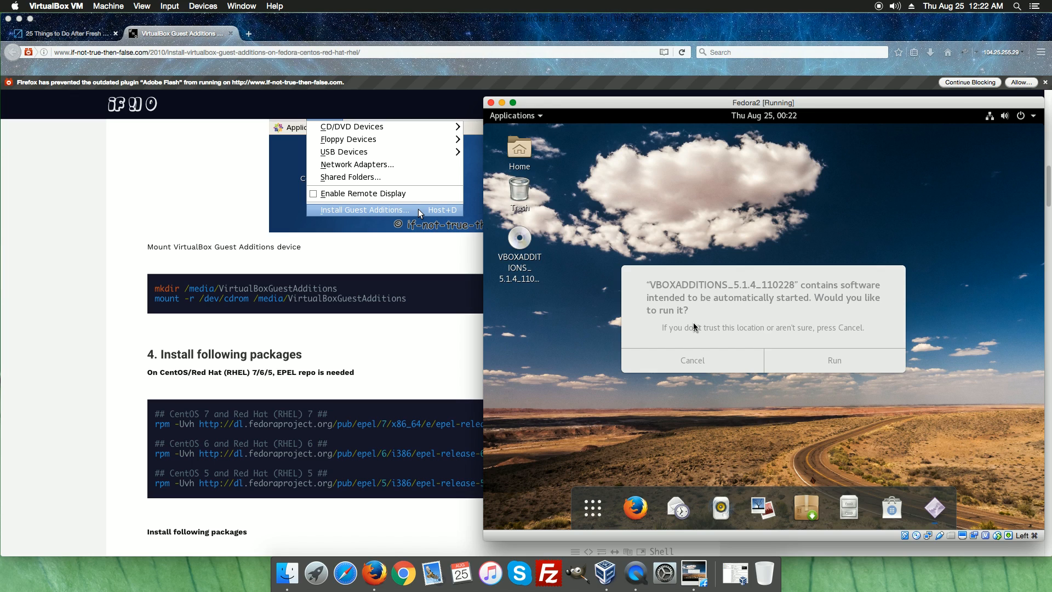
Run the software on the Guest Additions disc, authenticating with the account password, and close the installation window.
{"action": "left_click", "coordinate": [850, 359]}
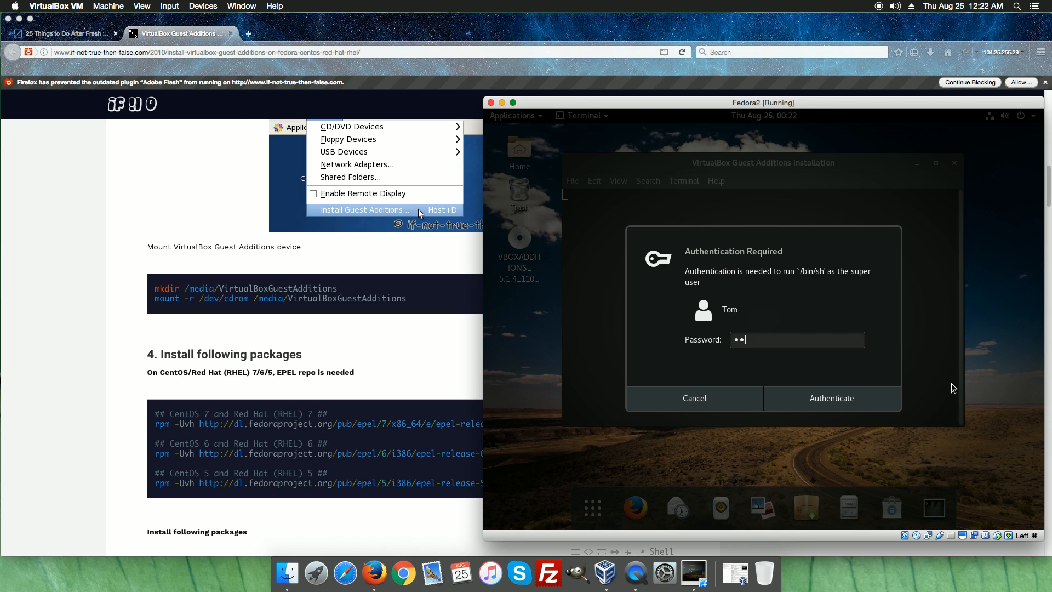
{"action": "key", "text": "Return"}
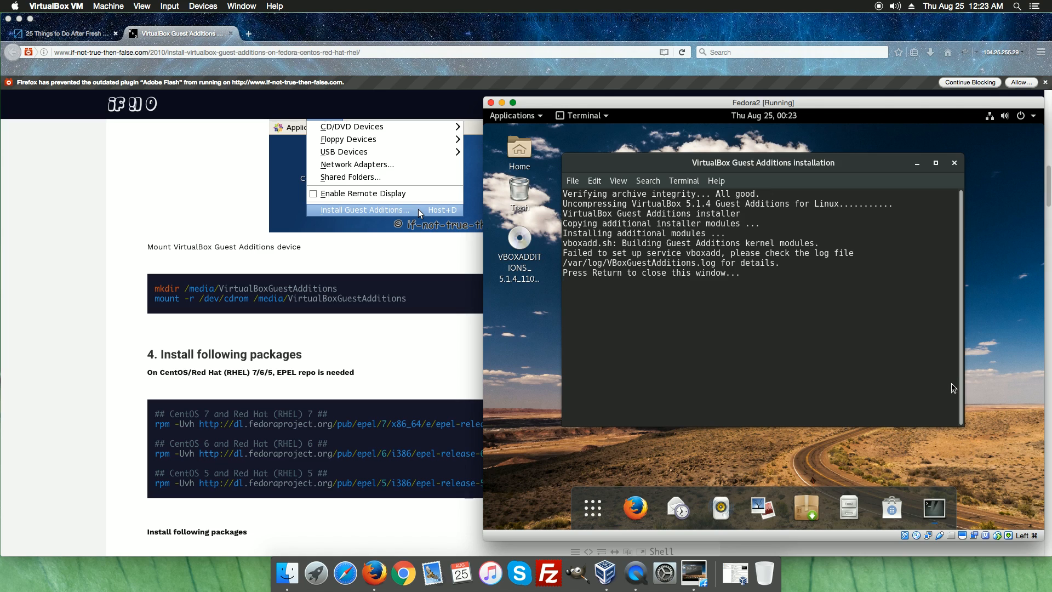
{"action": "key", "text": "Return"}
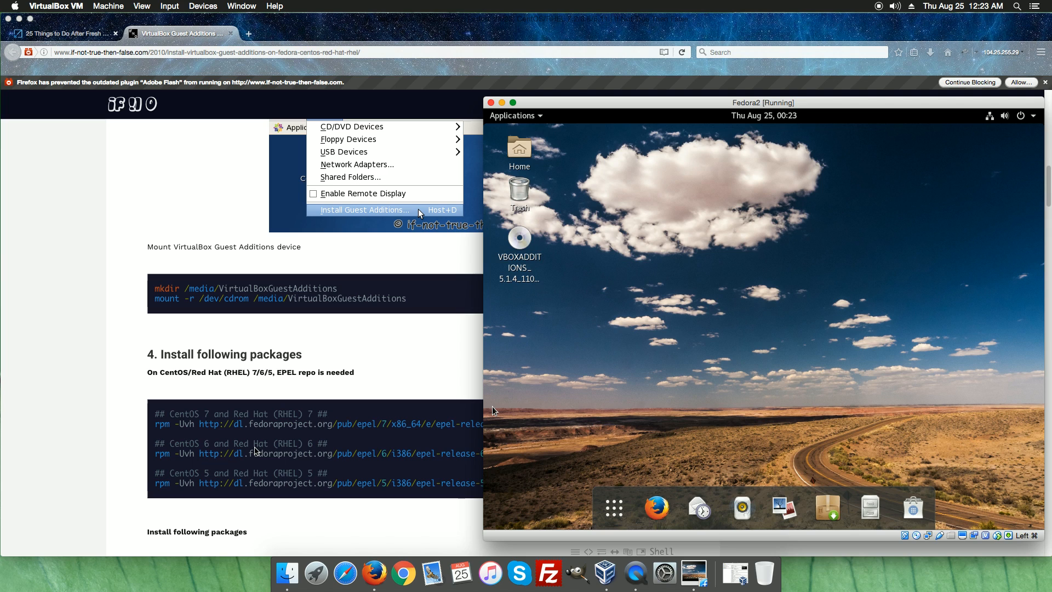
Review the Firefox guide's Fedora 24 package installation command and the KERN_DIR environment variable section.
{"action": "left_click", "coordinate": [101, 398]}
{"action": "scroll", "coordinate": [131, 424], "scroll_direction": "down", "scroll_amount": 2}
{"action": "scroll", "coordinate": [131, 425], "scroll_direction": "down", "scroll_amount": 6}
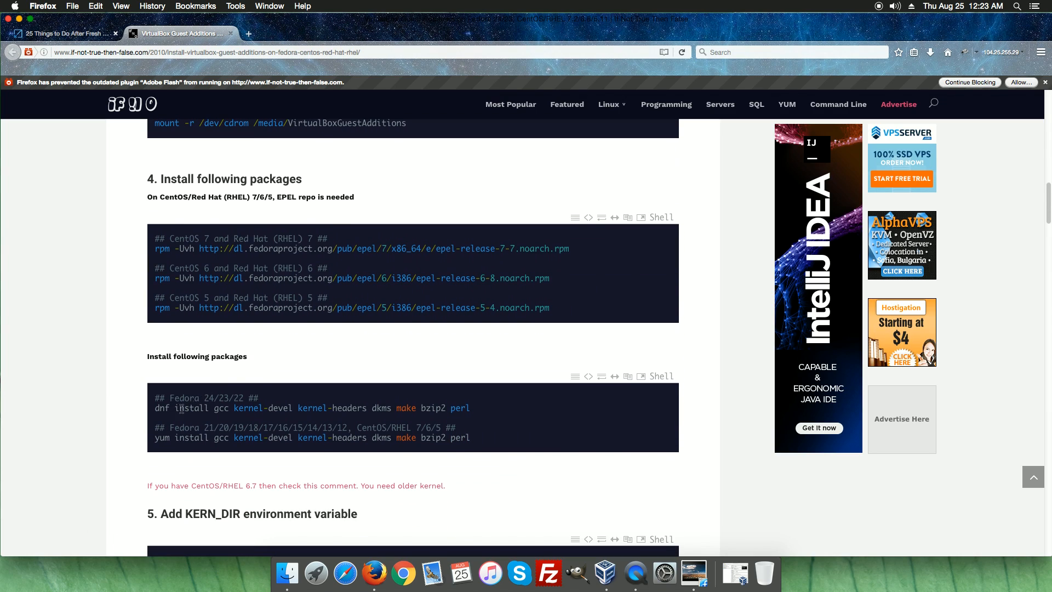
{"action": "scroll", "coordinate": [194, 403], "scroll_direction": "down", "scroll_amount": 5}
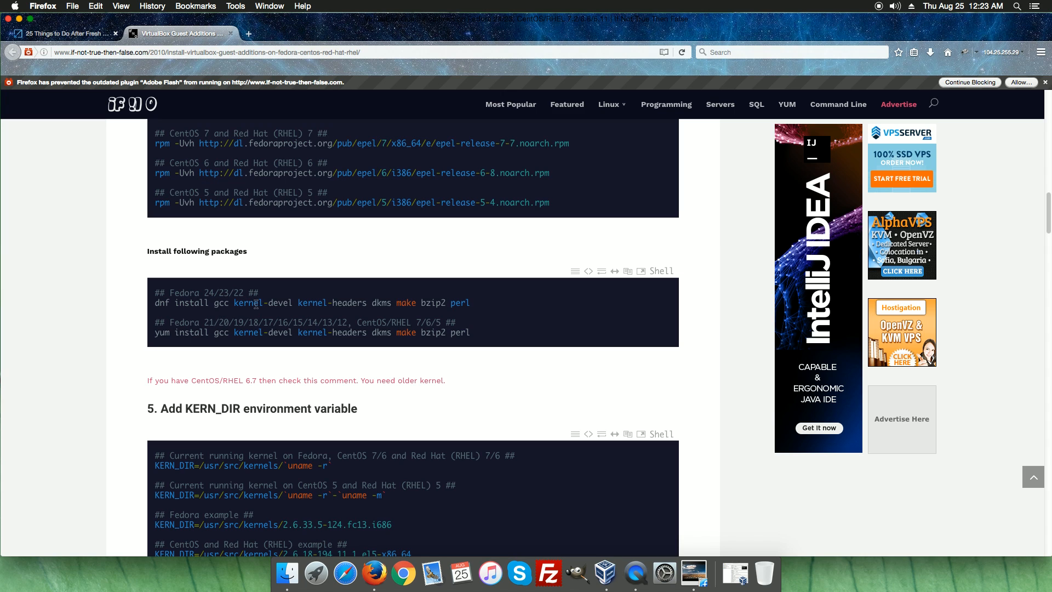
Switch to the Fedora2 virtual machine and list the available packages in Yum Extender.
{"action": "left_click", "coordinate": [688, 559]}
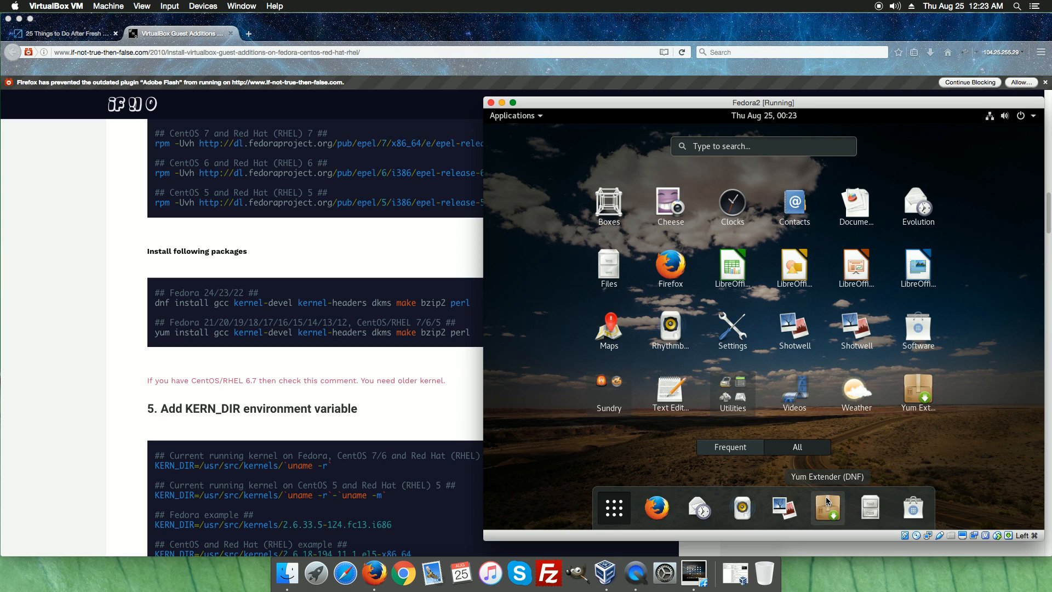
{"action": "left_click", "coordinate": [617, 509]}
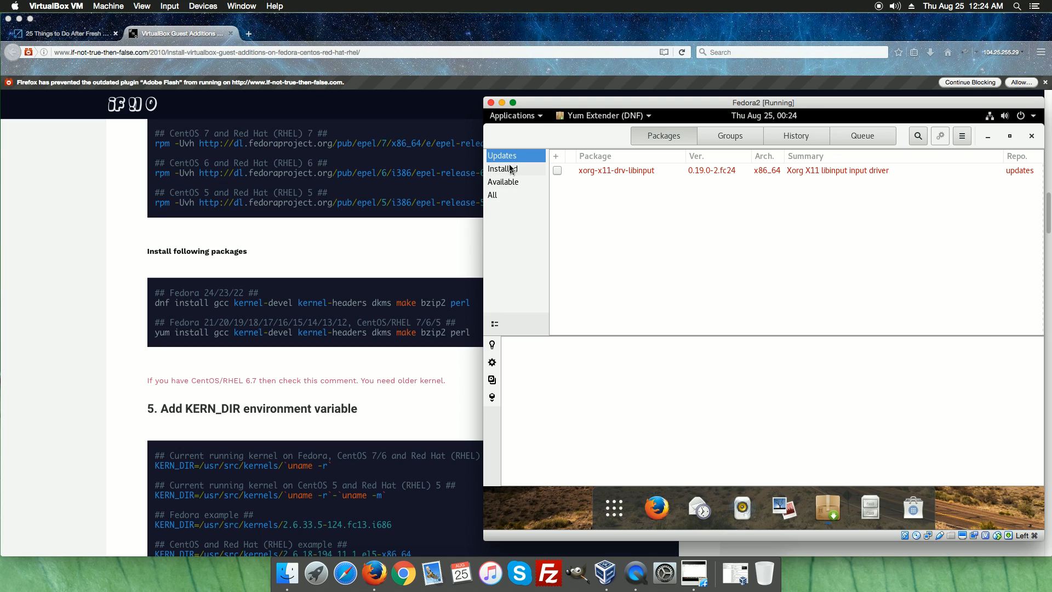
{"action": "left_click", "coordinate": [512, 183]}
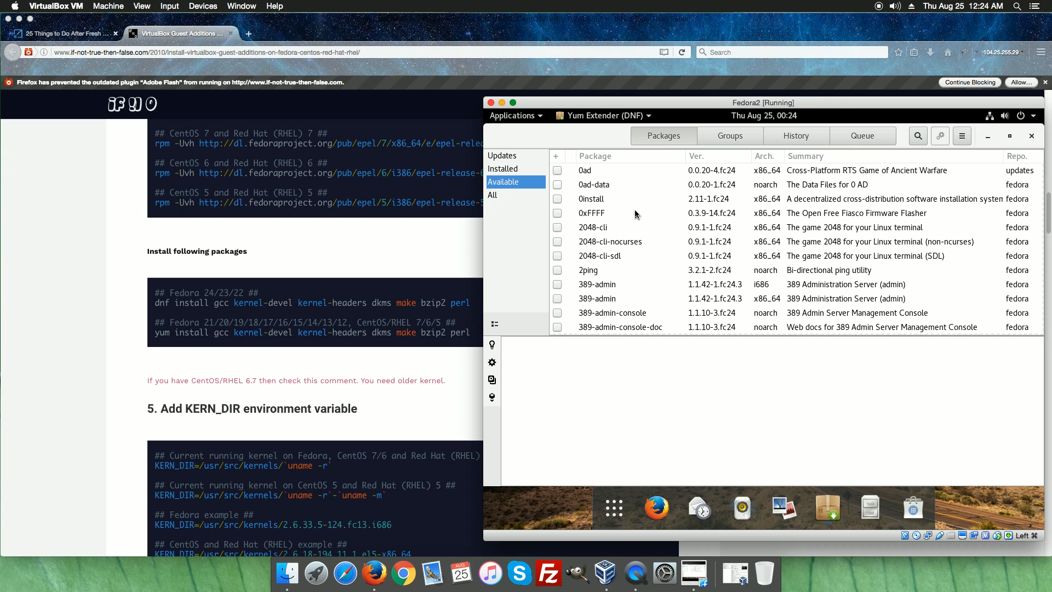
Search the packages for gcc and examine the gcc and gcc-aarch64-linux-gnu entries.
{"action": "left_click", "coordinate": [918, 136]}
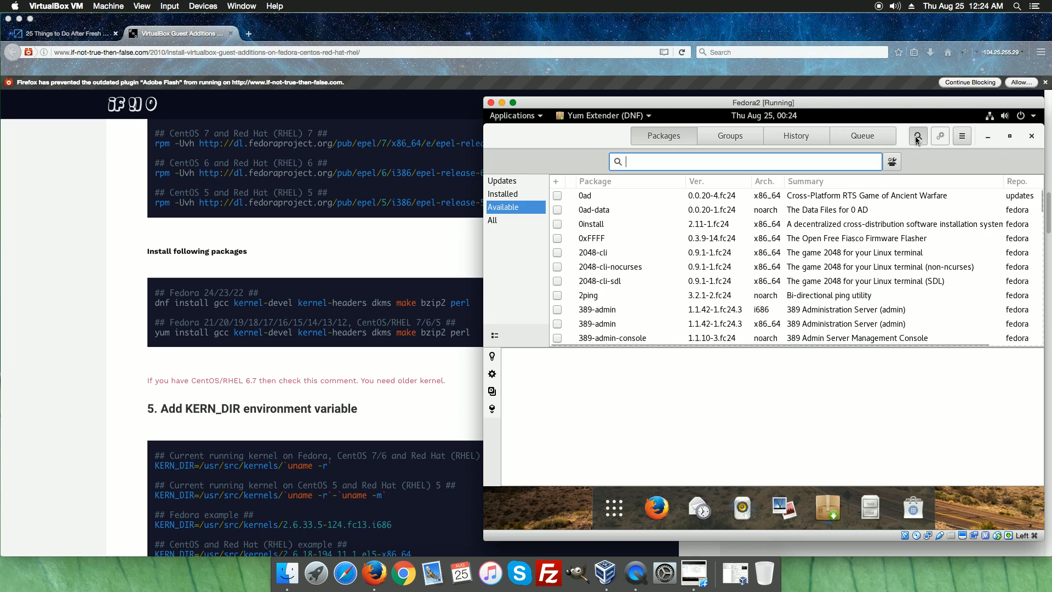
{"action": "type", "text": "gcc"}
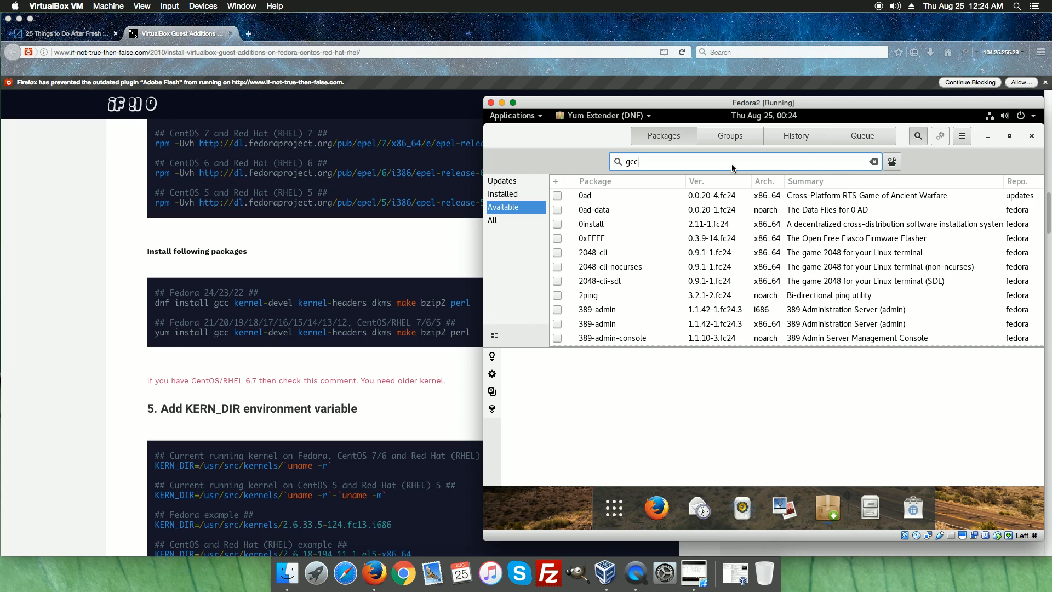
{"action": "key", "text": "Return"}
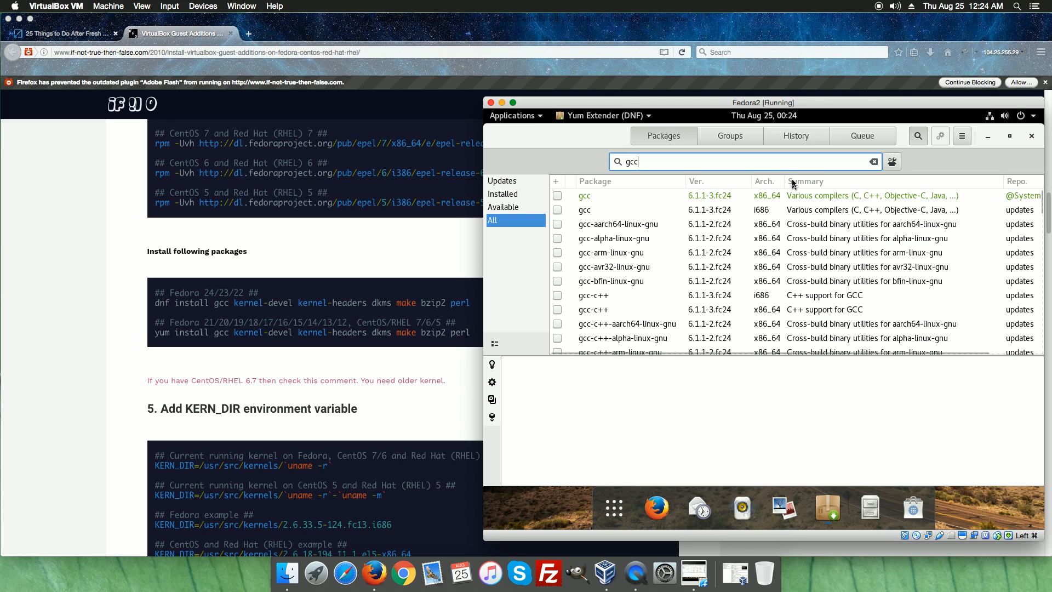
{"action": "left_click_drag", "start_coordinate": [784, 184], "coordinate": [795, 182]}
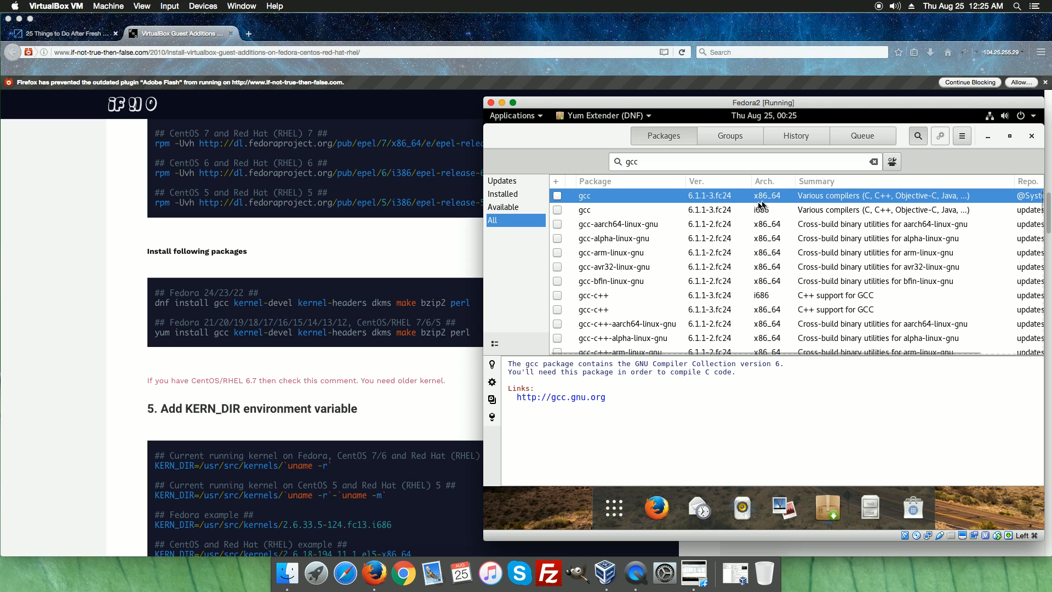
{"action": "left_click", "coordinate": [584, 225]}
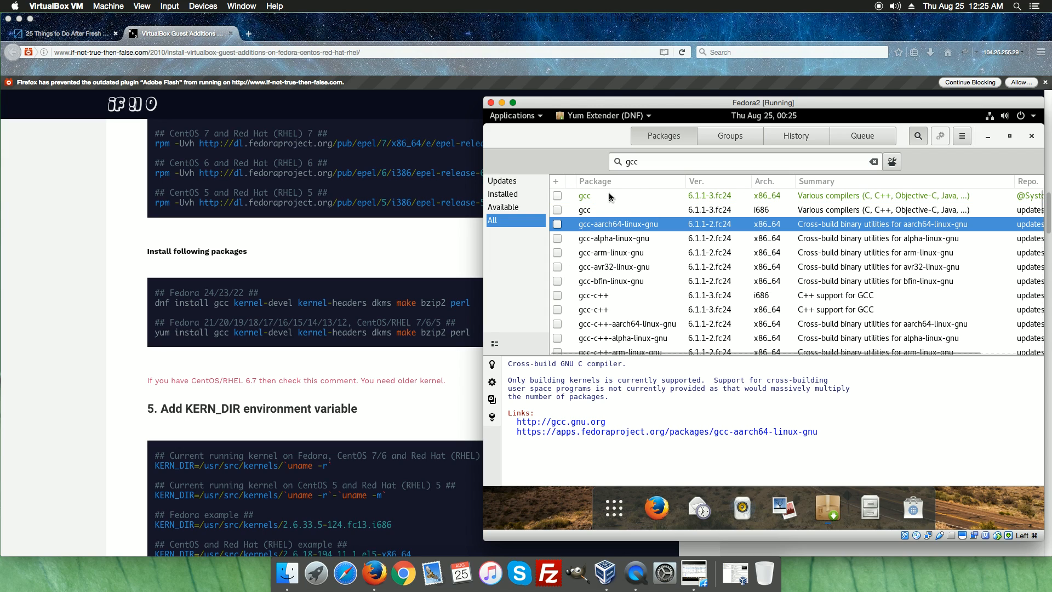
Search the packages for kernel-devel and mark it for installation.
{"action": "left_click", "coordinate": [655, 162]}
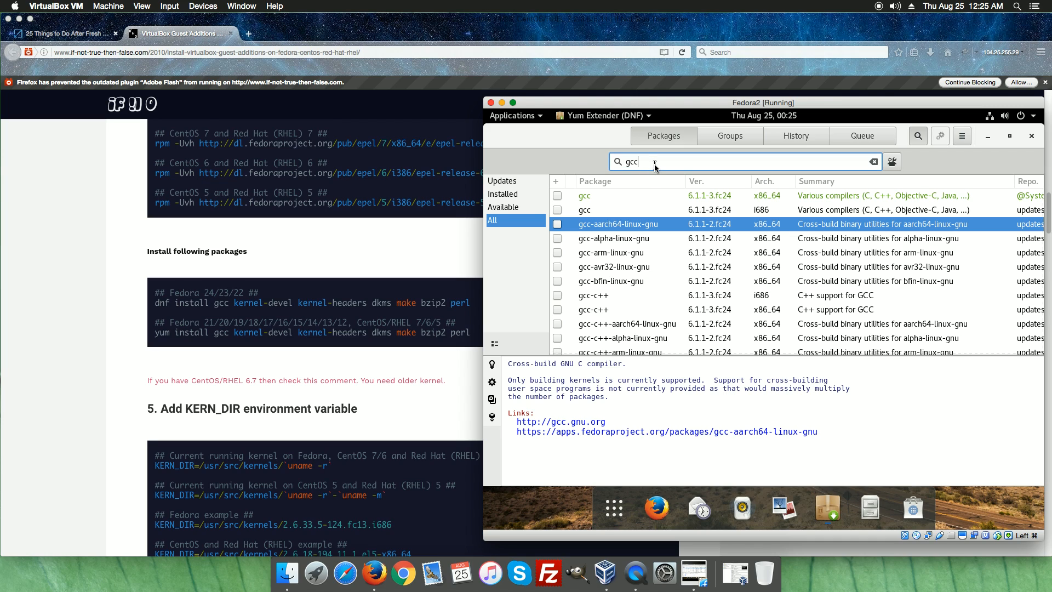
{"action": "key", "text": "BackSpace"}
{"action": "key", "text": "BackSpace"}
{"action": "type", "text": "ker"}
{"action": "key", "text": "Return"}
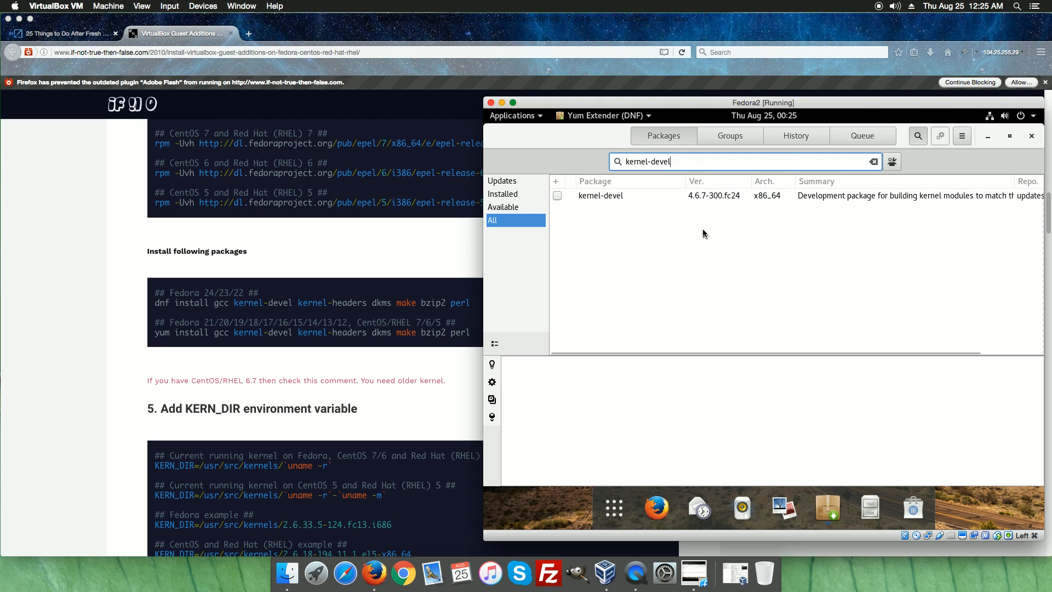
{"action": "left_click", "coordinate": [557, 195]}
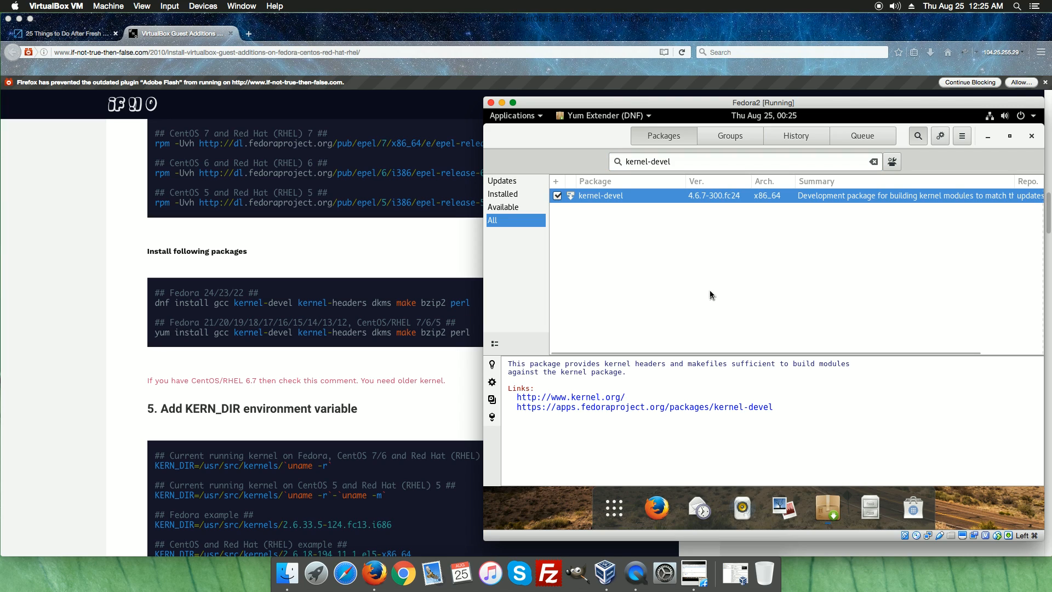
Search the packages for kernel-headers to check its installation status.
{"action": "left_click", "coordinate": [694, 161]}
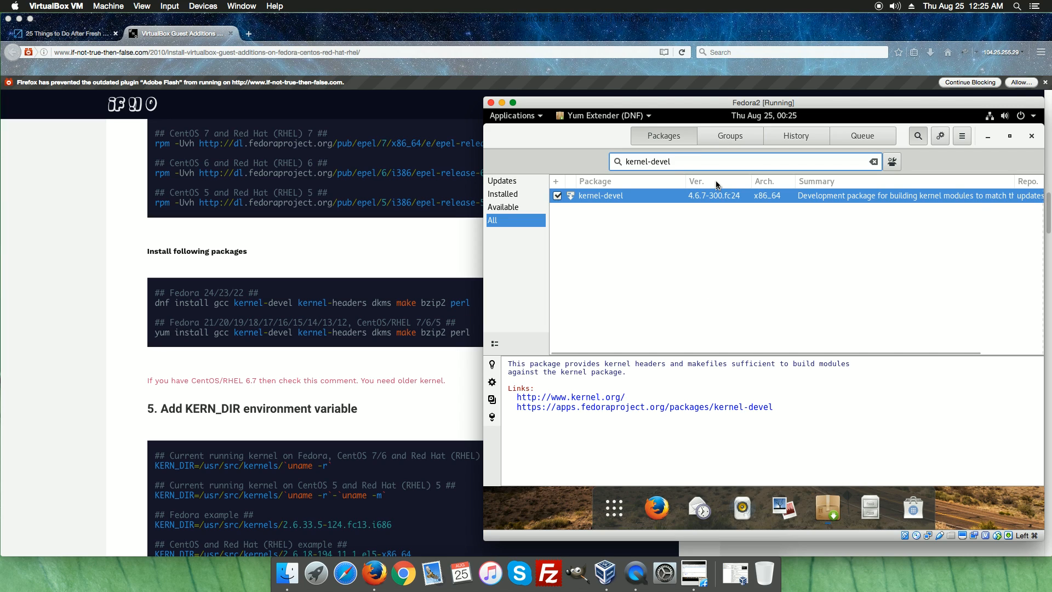
{"action": "key", "text": "BackSpace"}
{"action": "key", "text": "BackSpace"}
{"action": "type", "text": "head"}
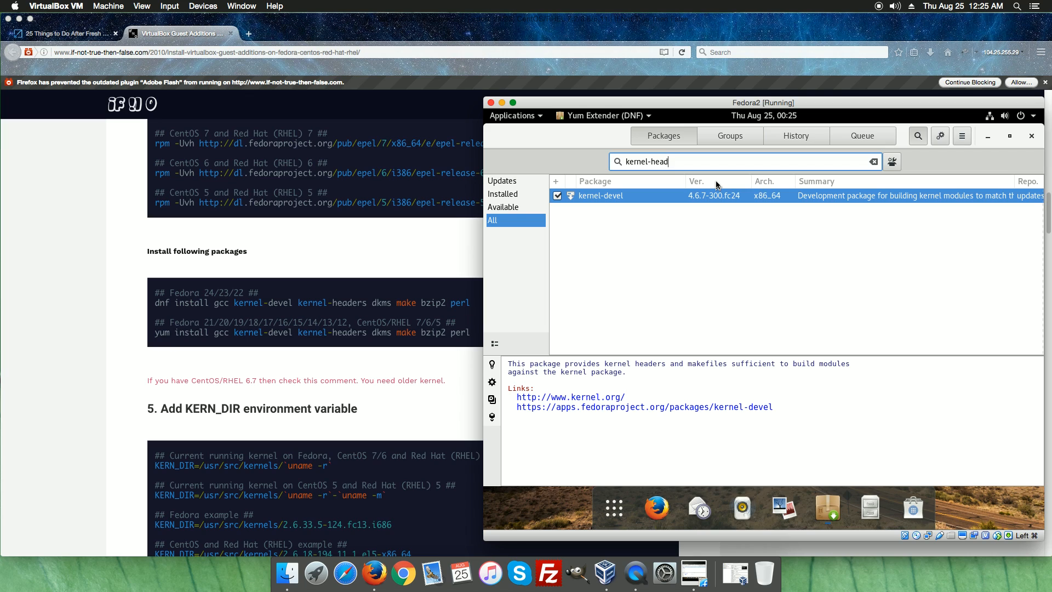
{"action": "type", "text": "ers"}
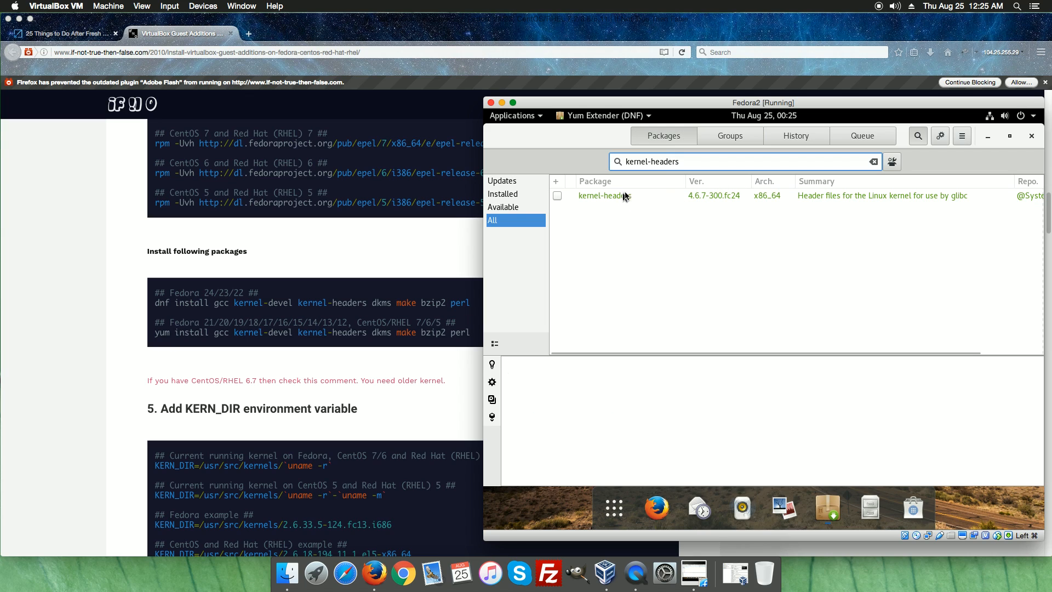
Search the packages for dkms and mark it for installation.
{"action": "triple_click", "coordinate": [693, 160]}
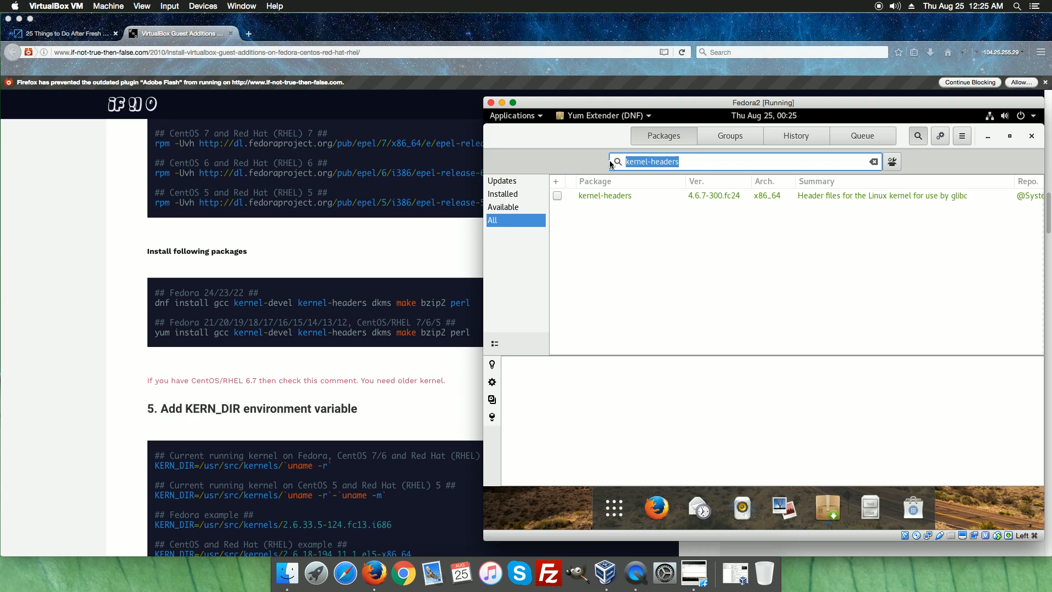
{"action": "type", "text": "dkms"}
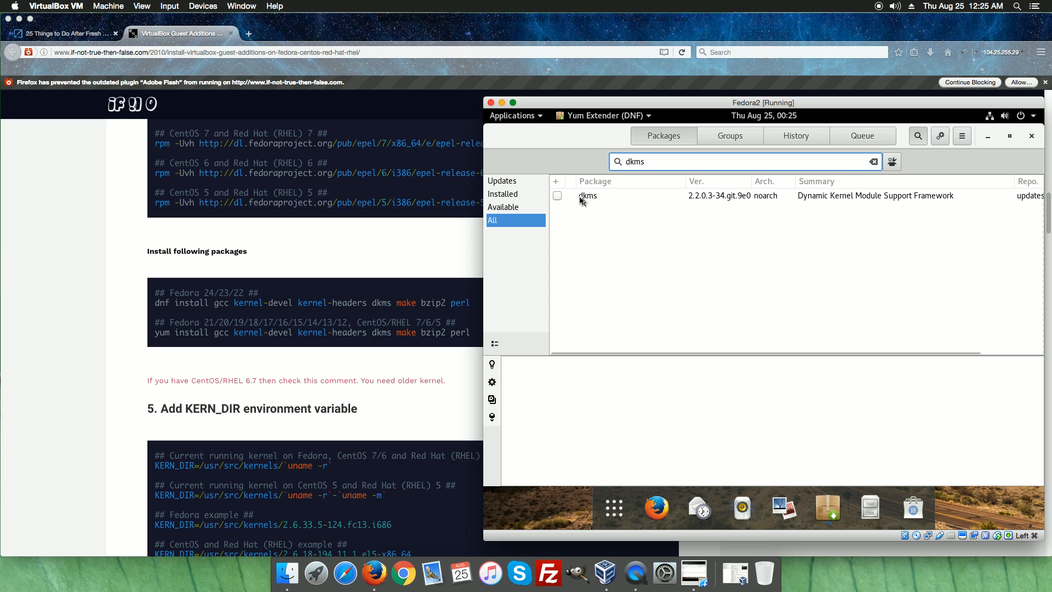
{"action": "left_click", "coordinate": [559, 195]}
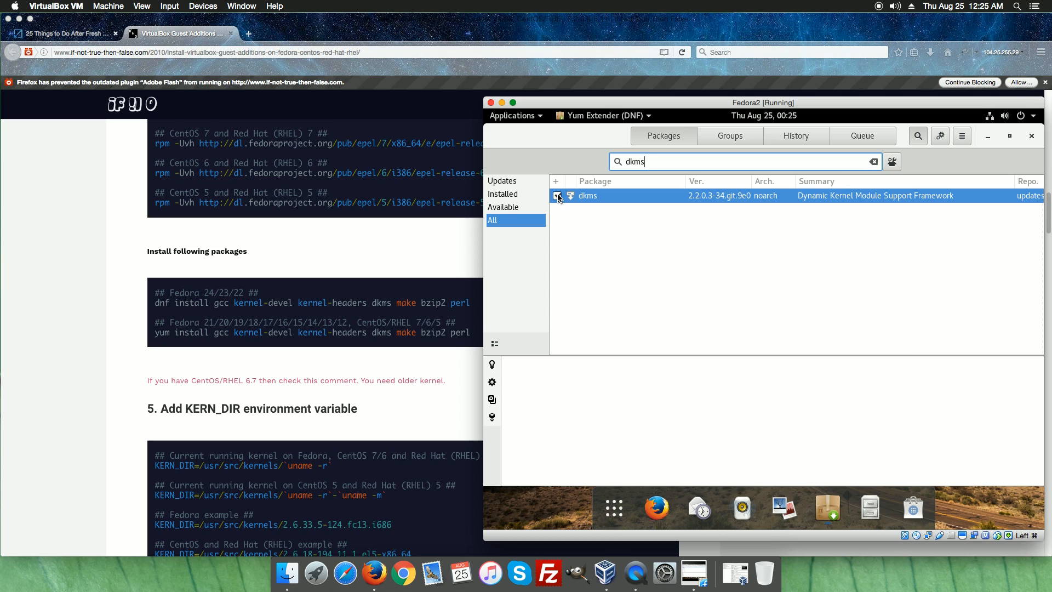
Search the packages for make and for bzip2 to check their installation status.
{"action": "left_click", "coordinate": [672, 161]}
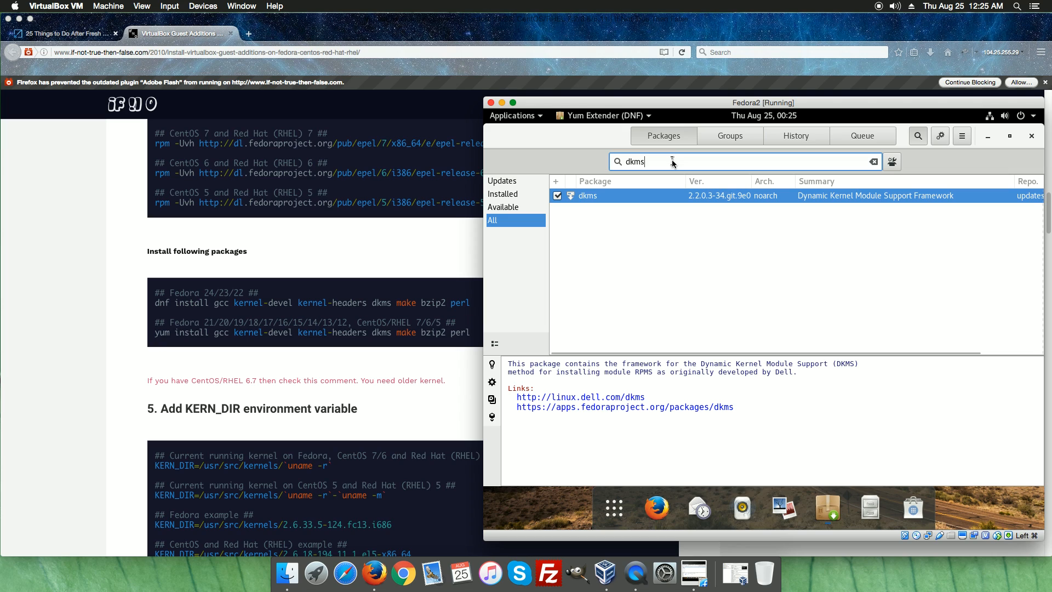
{"action": "key", "text": "BackSpace"}
{"action": "key", "text": "BackSpace"}
{"action": "key", "text": "BackSpace"}
{"action": "key", "text": "BackSpace"}
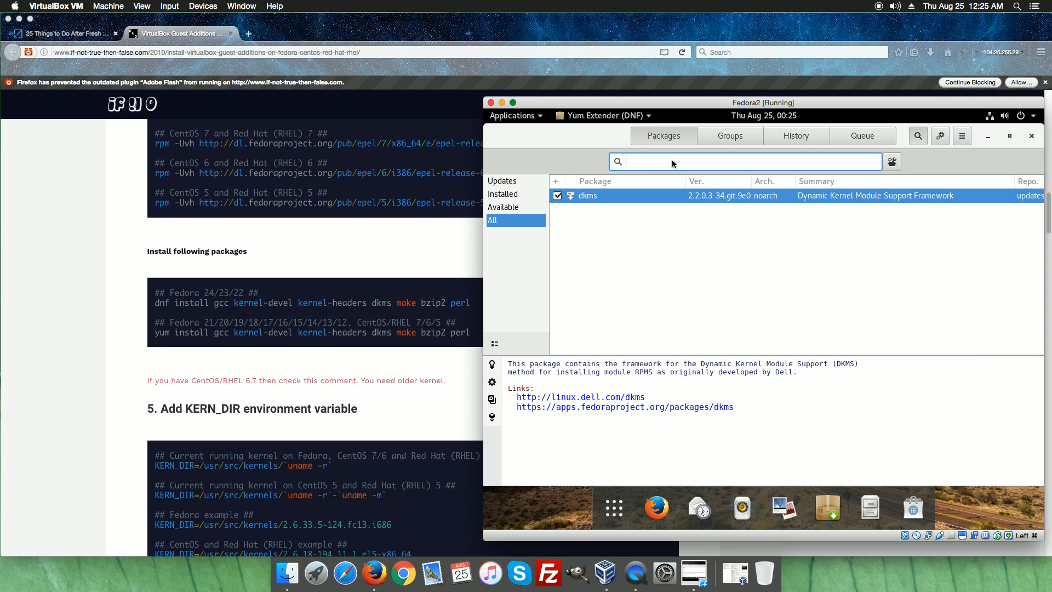
{"action": "type", "text": "make"}
{"action": "key", "text": "Return"}
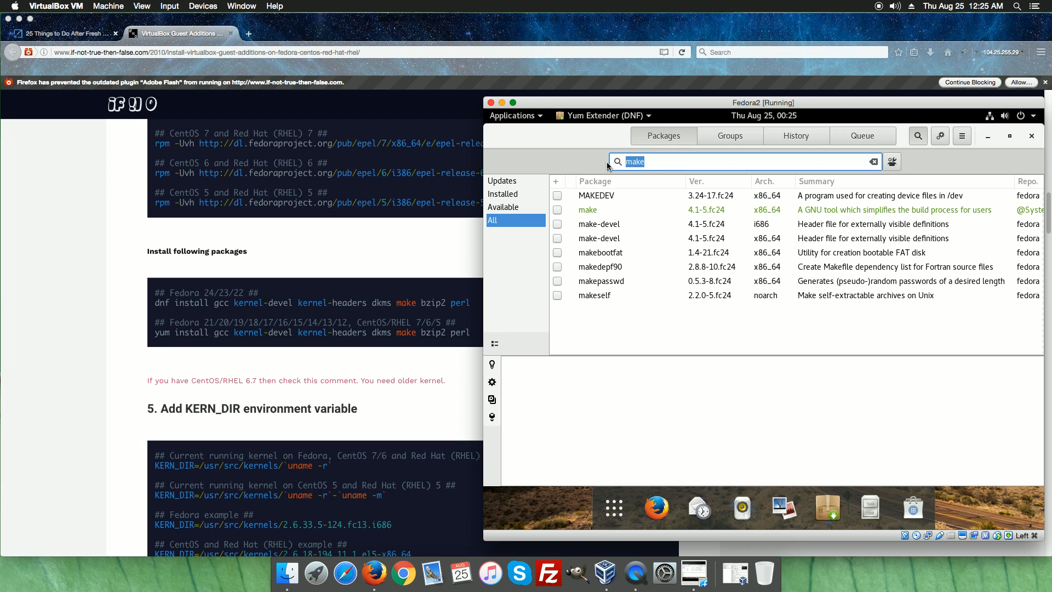
{"action": "type", "text": "bzip2"}
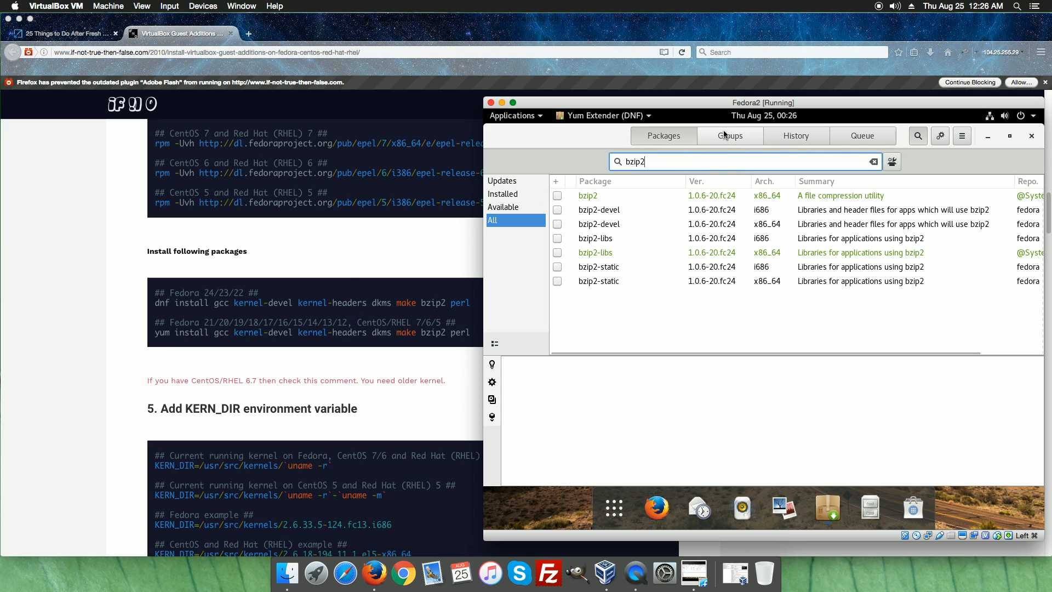
Mark the Perl Development and Perl for Web groups in the Development category for installation.
{"action": "left_click", "coordinate": [743, 140]}
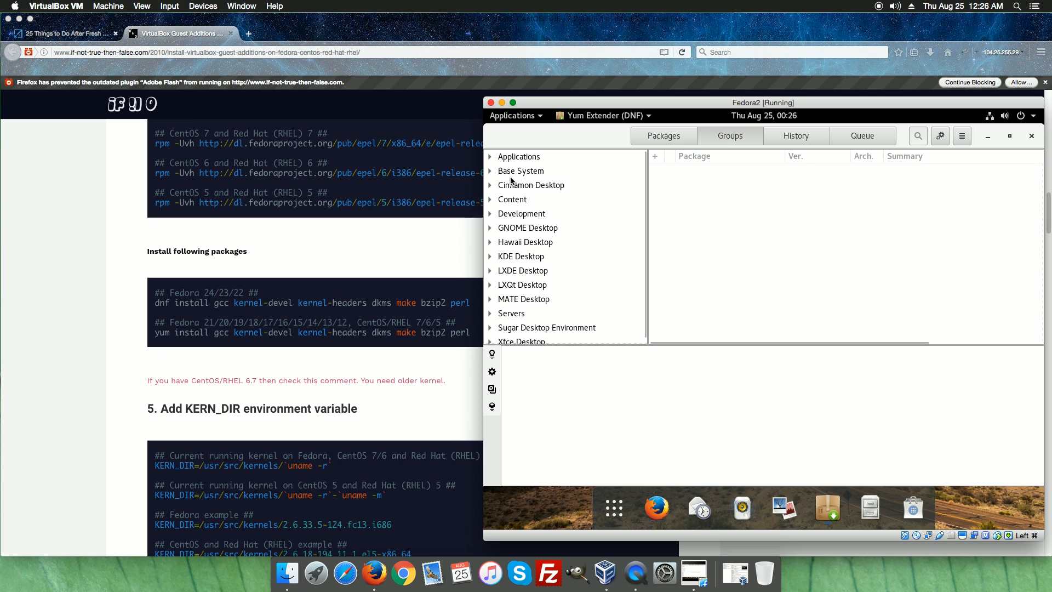
{"action": "left_click", "coordinate": [490, 215]}
{"action": "scroll", "coordinate": [569, 239], "scroll_direction": "down", "scroll_amount": 10}
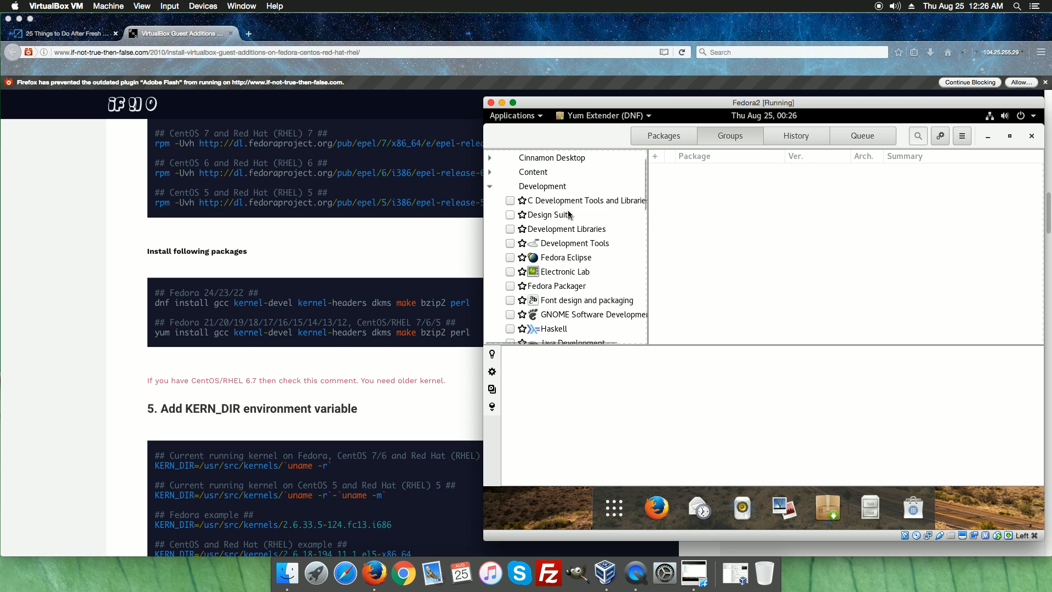
{"action": "scroll", "coordinate": [569, 240], "scroll_direction": "down", "scroll_amount": 2}
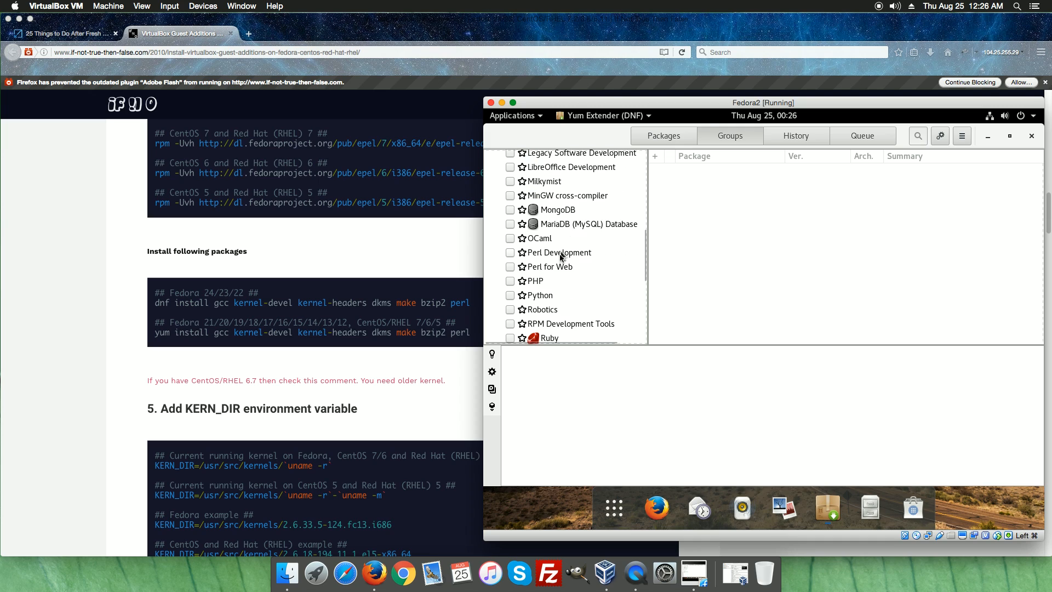
{"action": "left_click", "coordinate": [510, 253]}
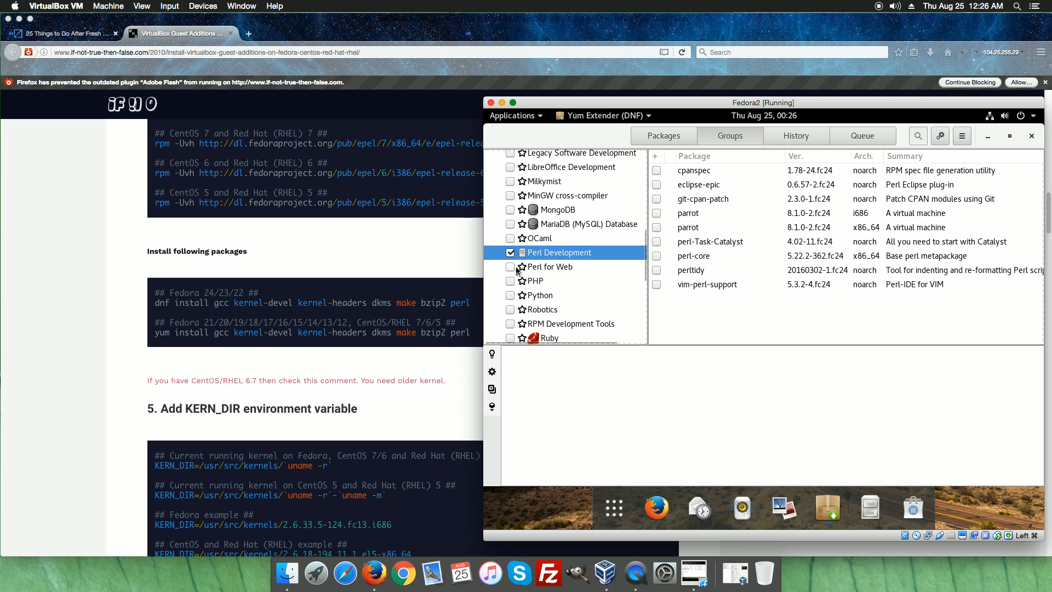
{"action": "left_click", "coordinate": [510, 267]}
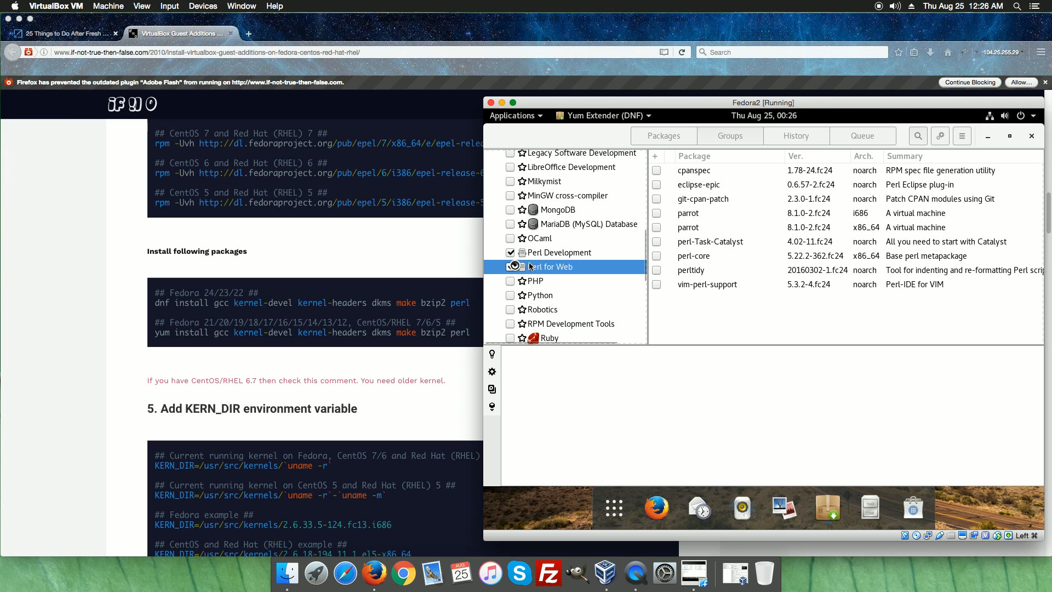
Mark all packages of the Perl for Web and Perl Development groups for installation.
{"action": "left_click", "coordinate": [654, 157]}
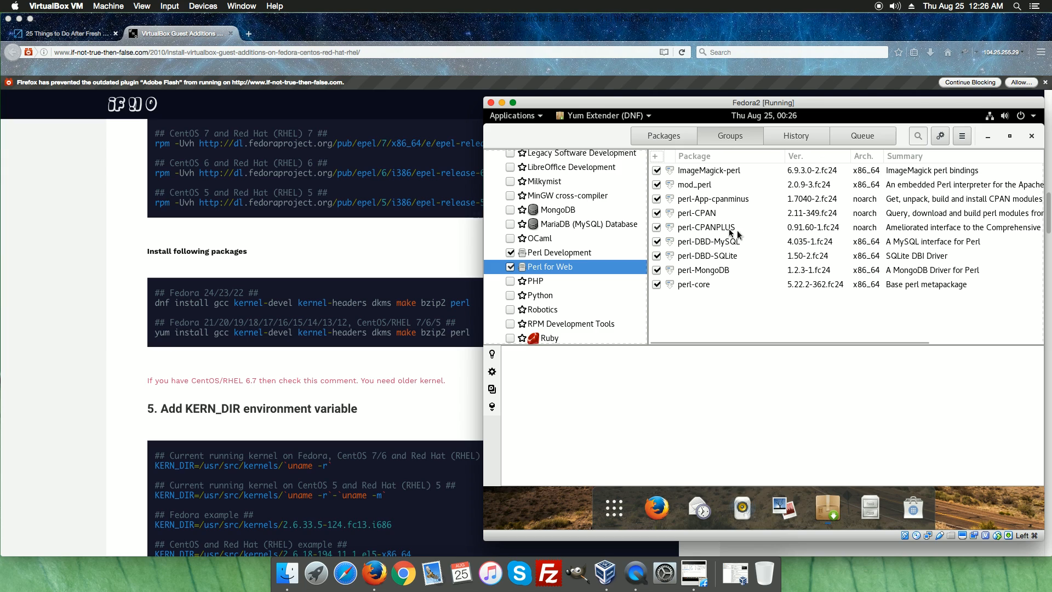
{"action": "left_click", "coordinate": [556, 254]}
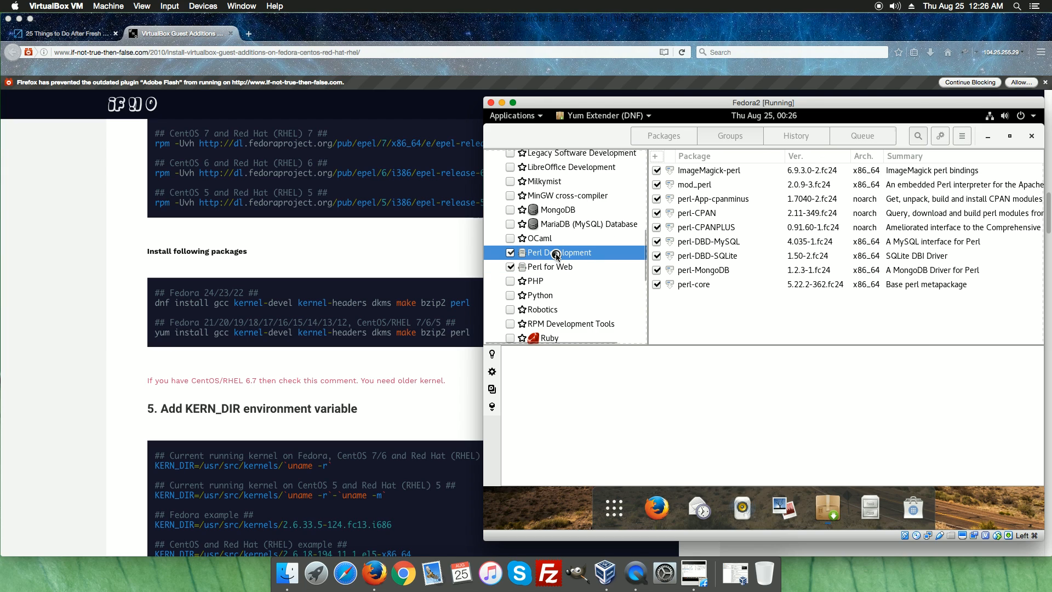
{"action": "left_click", "coordinate": [657, 159]}
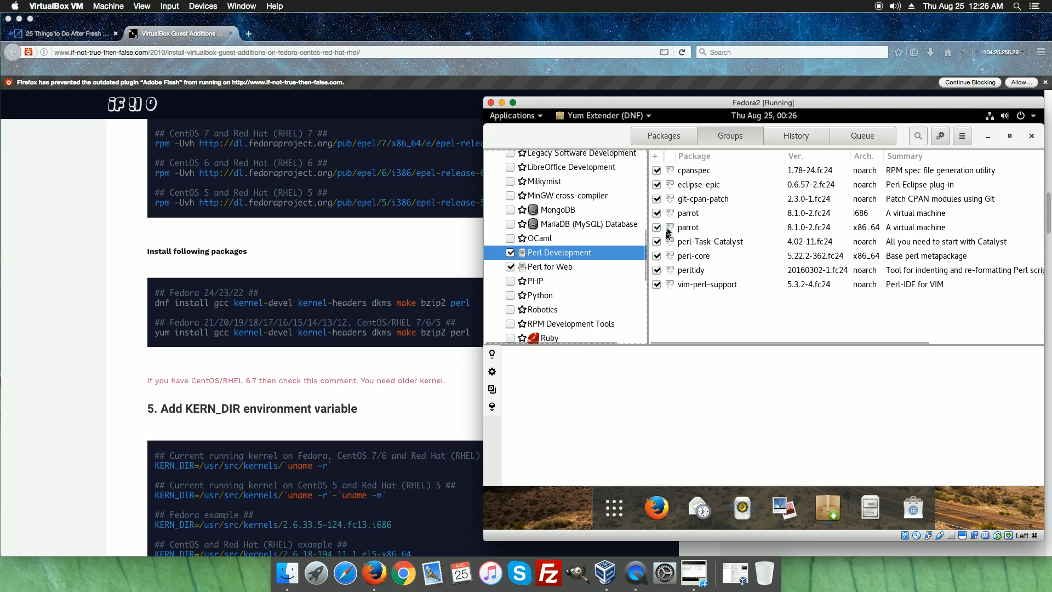
{"action": "left_click", "coordinate": [543, 264]}
{"action": "left_click", "coordinate": [543, 256]}
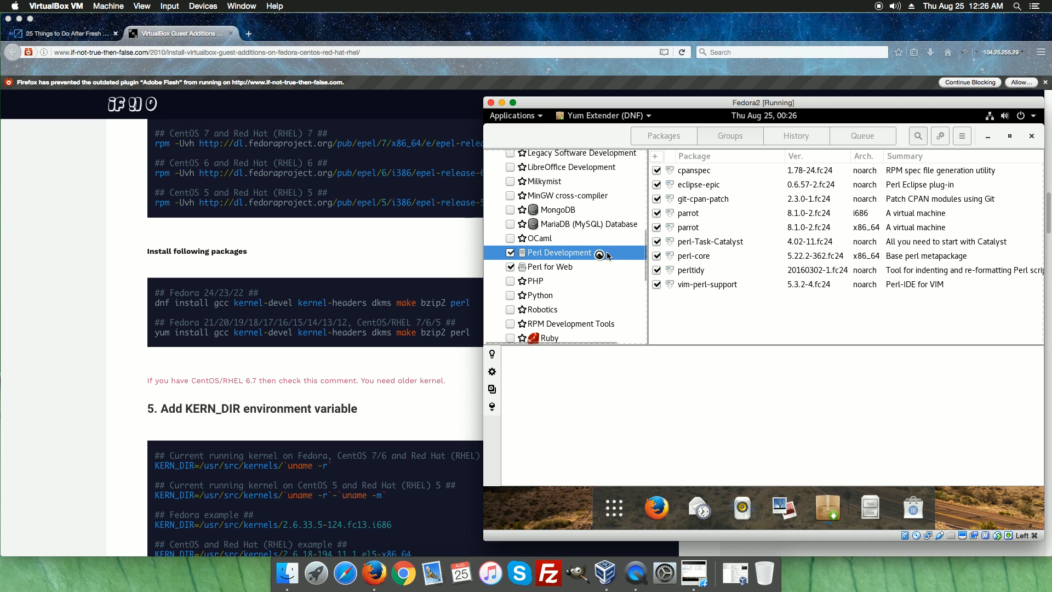
Review the queued groups and packages, apply the pending actions, and authenticate with the account password.
{"action": "left_click", "coordinate": [864, 137]}
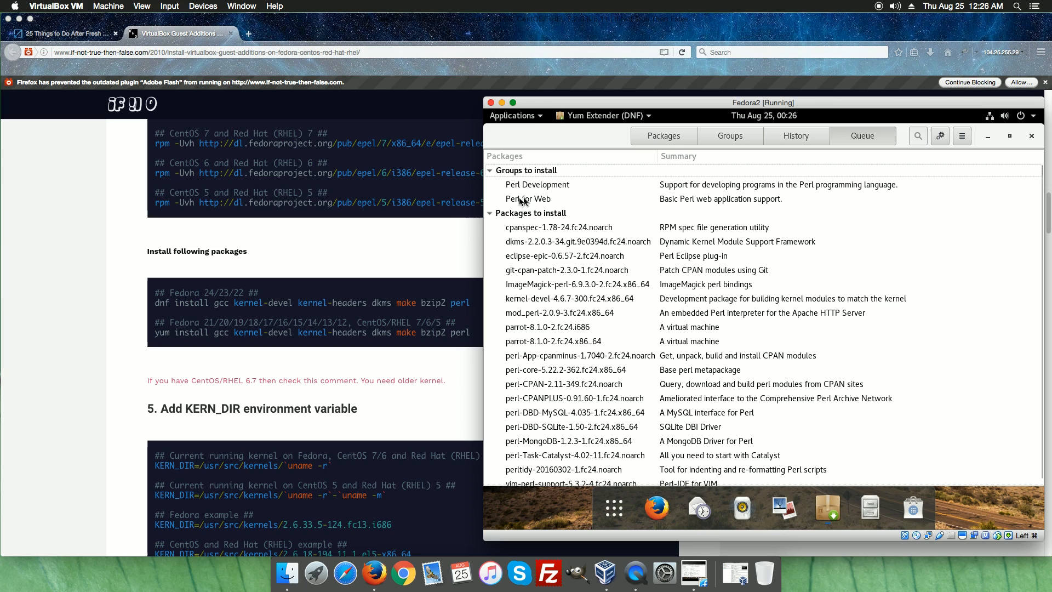
{"action": "scroll", "coordinate": [585, 260], "scroll_direction": "down", "scroll_amount": 1}
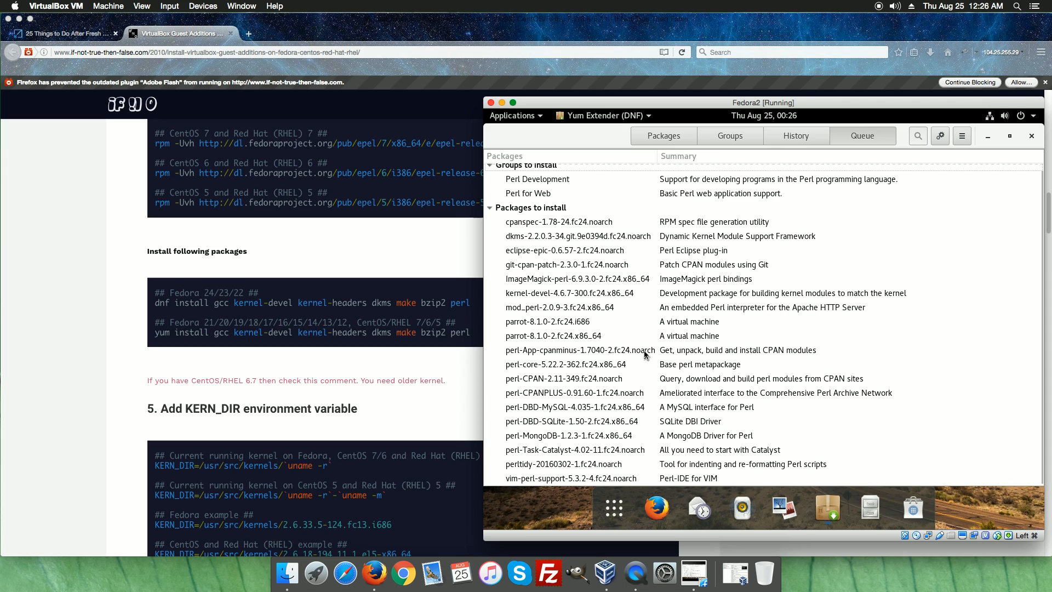
{"action": "left_click", "coordinate": [942, 135]}
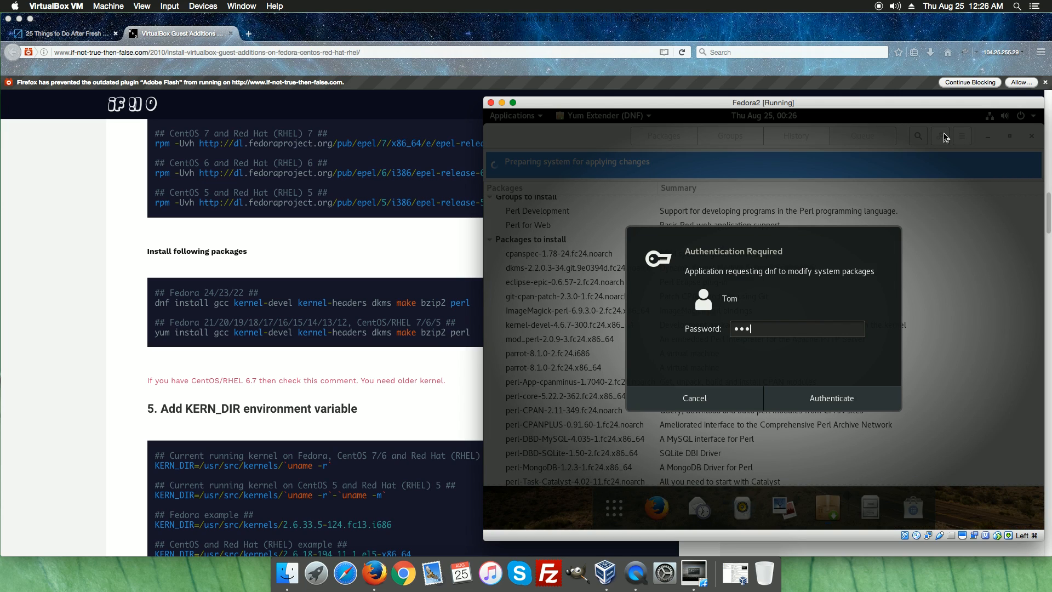
{"action": "type", "text": "*"}
{"action": "key", "text": "Return"}
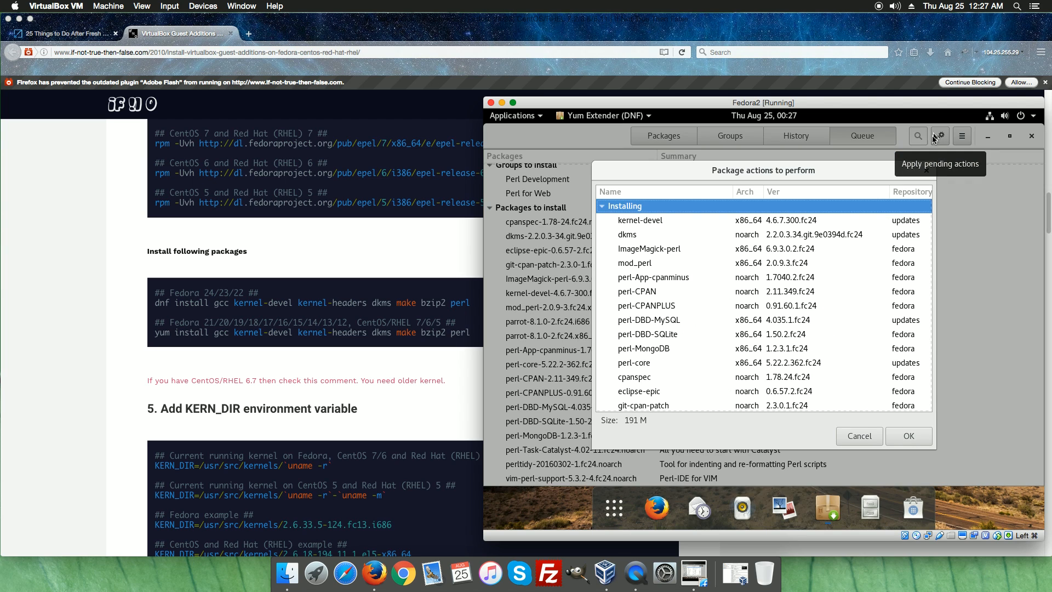
Look through the package actions to perform and confirm the installation.
{"action": "scroll", "coordinate": [749, 259], "scroll_direction": "down", "scroll_amount": 10}
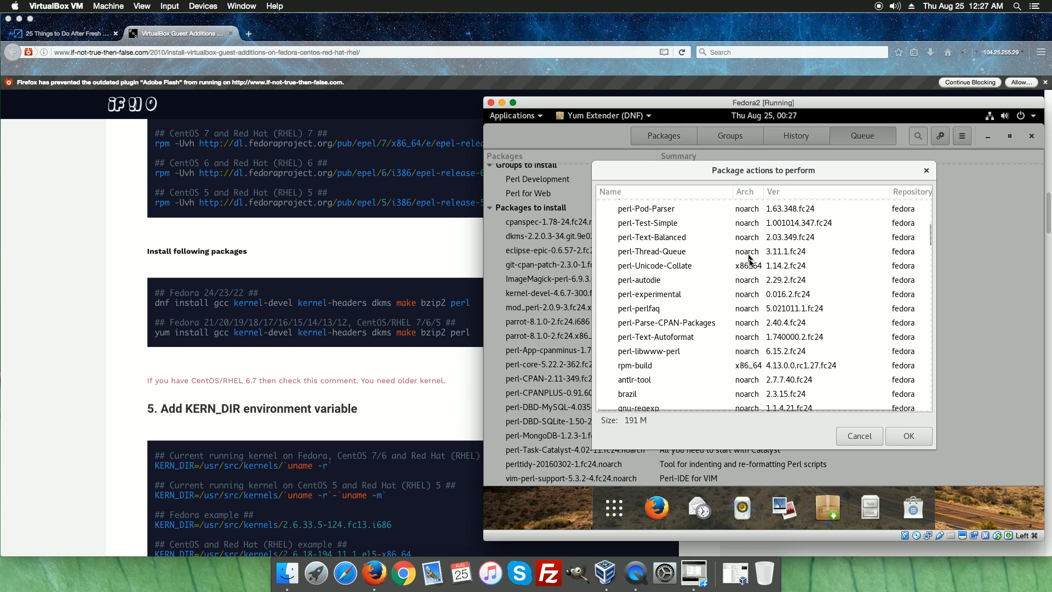
{"action": "scroll", "coordinate": [750, 258], "scroll_direction": "down", "scroll_amount": 15}
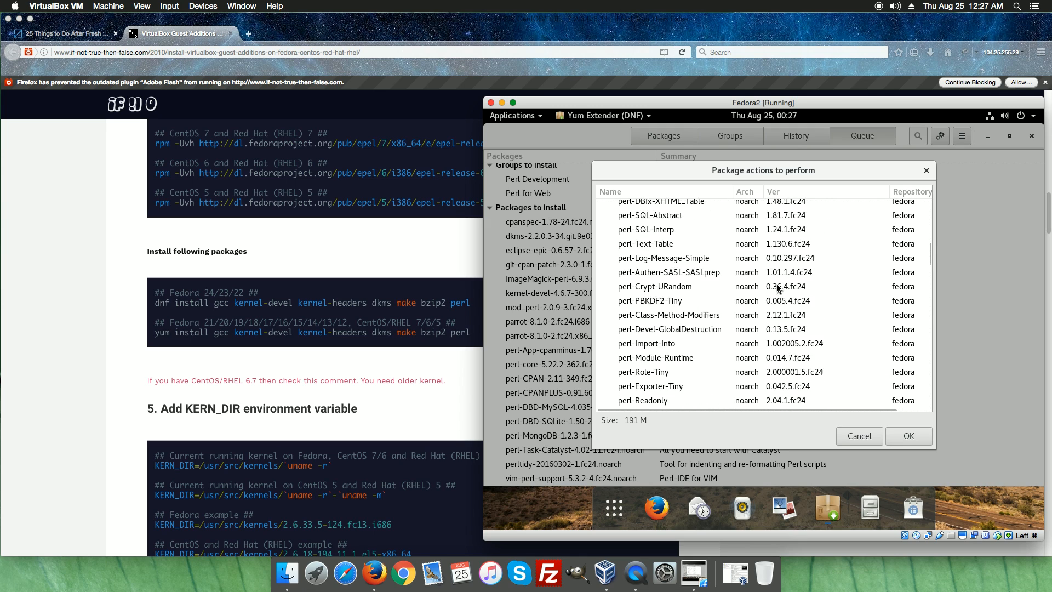
{"action": "left_click", "coordinate": [912, 434]}
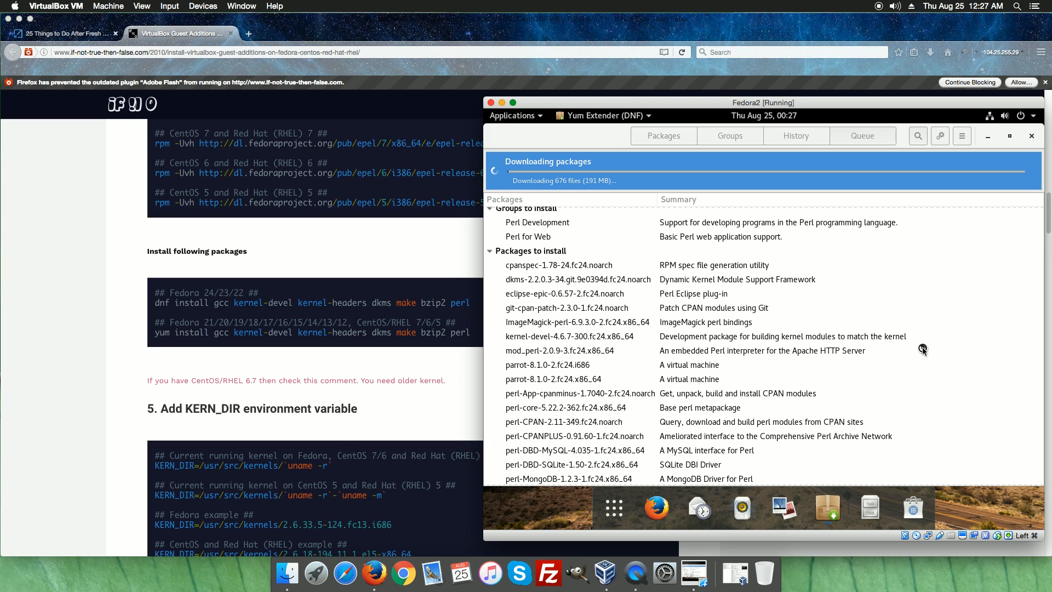
Switch to the Firefox guide and read its KERN_DIR environment variable and Install Guest Additions sections.
{"action": "left_click", "coordinate": [107, 340]}
{"action": "scroll", "coordinate": [138, 321], "scroll_direction": "down", "scroll_amount": 2}
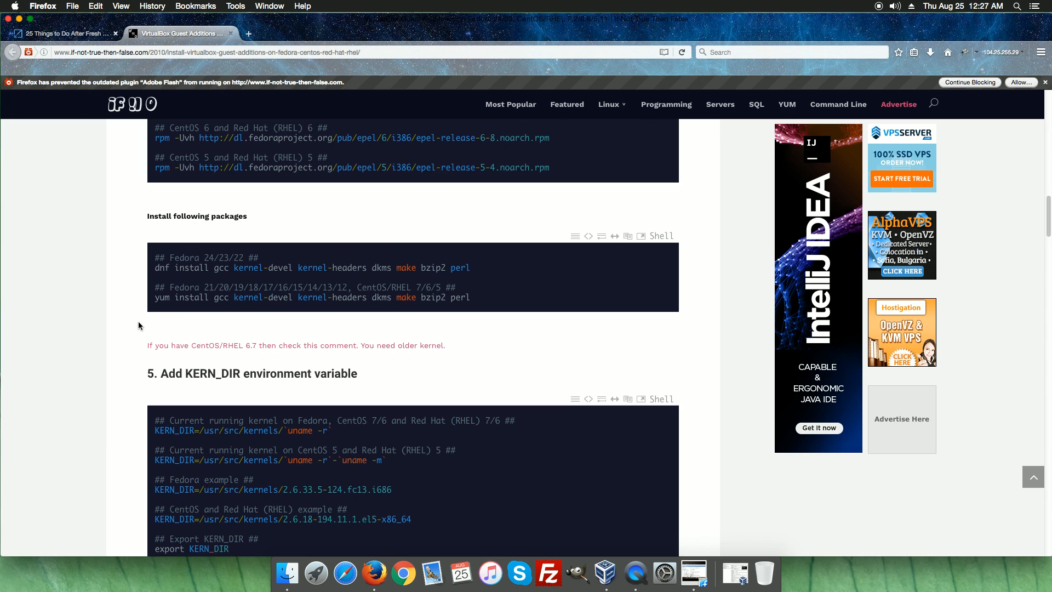
{"action": "scroll", "coordinate": [245, 314], "scroll_direction": "down", "scroll_amount": 5}
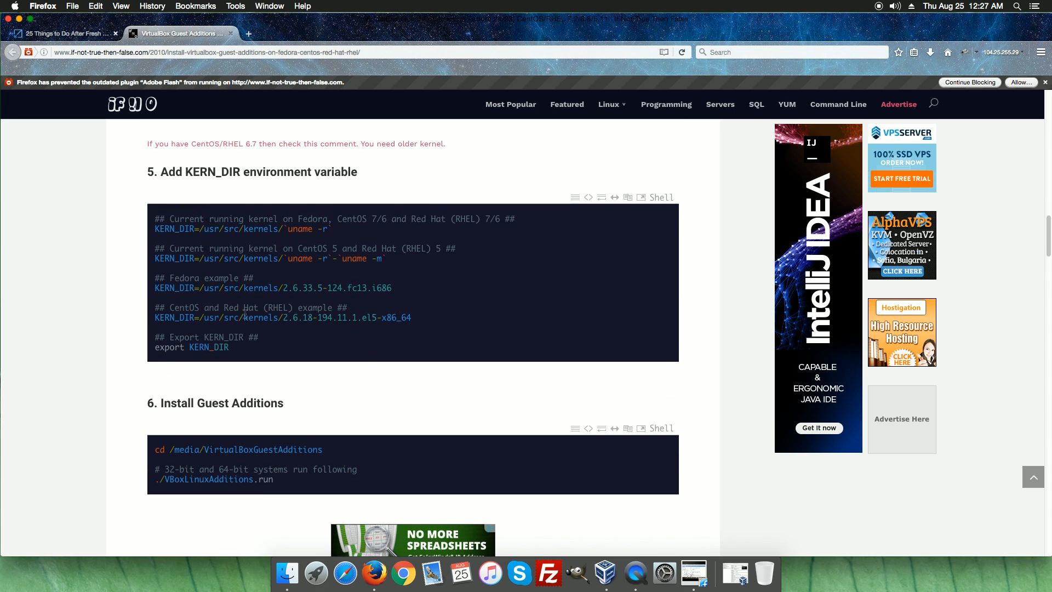
{"action": "scroll", "coordinate": [245, 315], "scroll_direction": "up", "scroll_amount": 2}
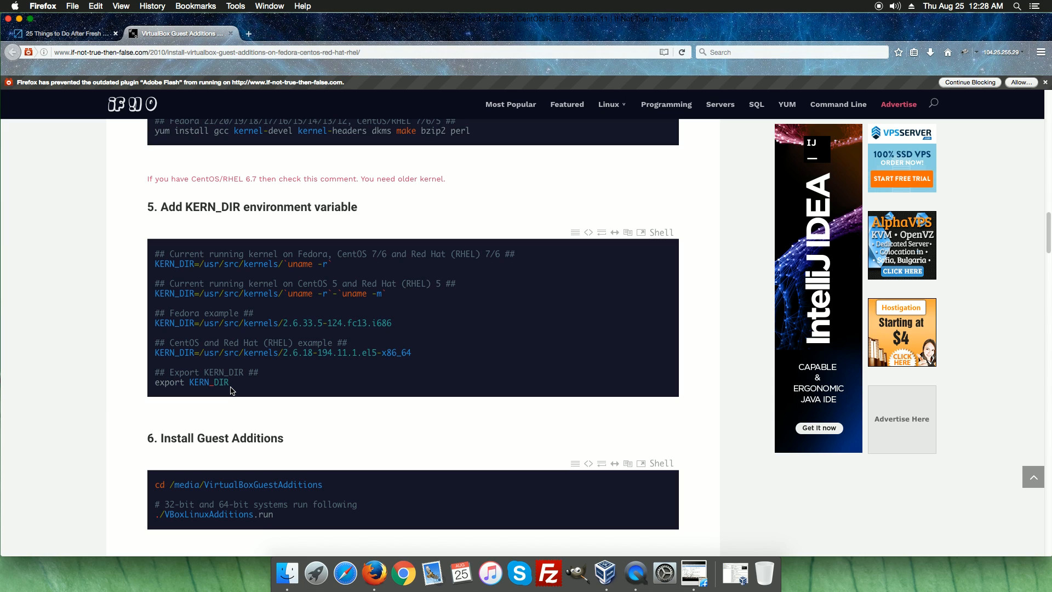
{"action": "scroll", "coordinate": [233, 388], "scroll_direction": "down", "scroll_amount": 5}
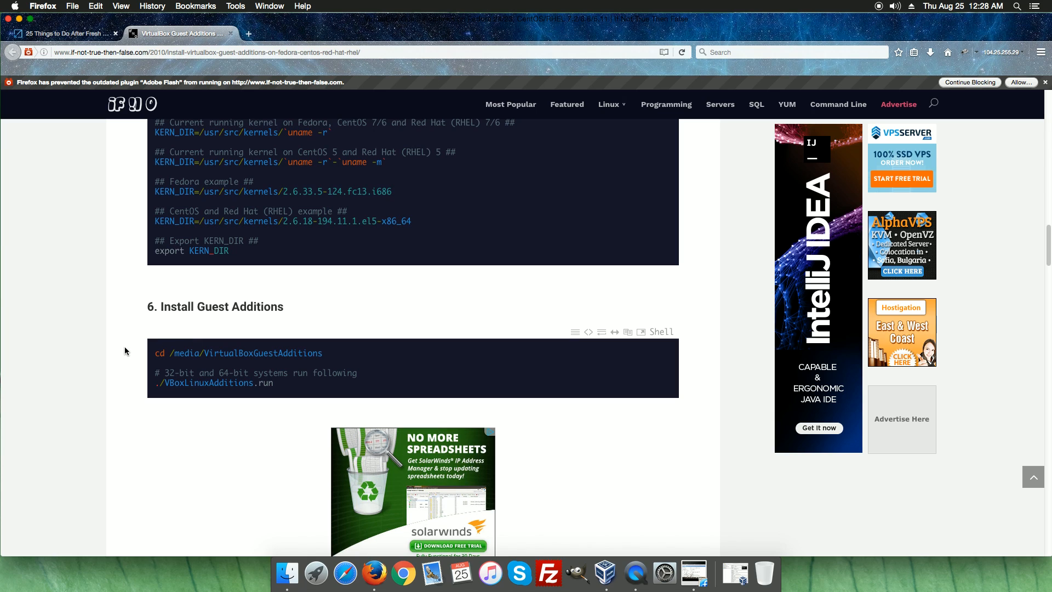
{"action": "scroll", "coordinate": [262, 345], "scroll_direction": "up", "scroll_amount": 1}
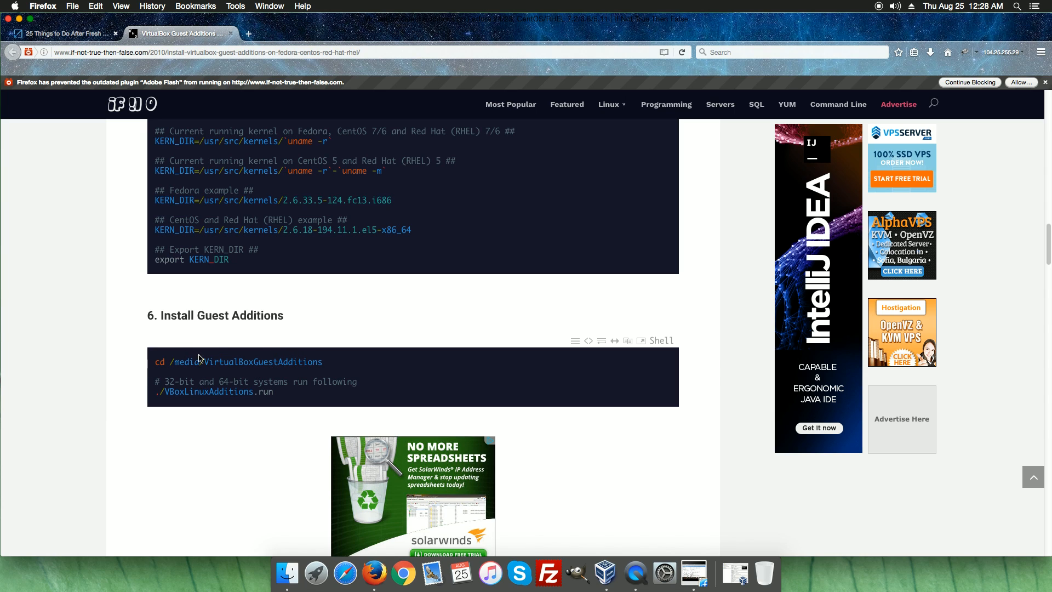
Compare the guide's Guest Additions run commands with its mount instructions, prerequisite packages and sample installer output.
{"action": "triple_click", "coordinate": [324, 362]}
{"action": "scroll", "coordinate": [400, 333], "scroll_direction": "up", "scroll_amount": 5}
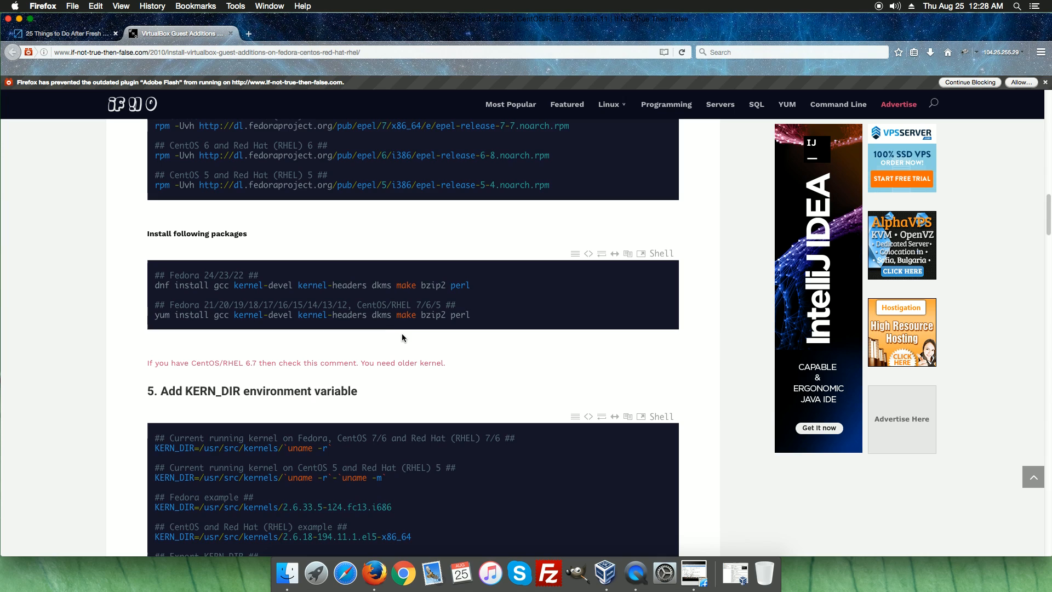
{"action": "scroll", "coordinate": [402, 337], "scroll_direction": "up", "scroll_amount": 5}
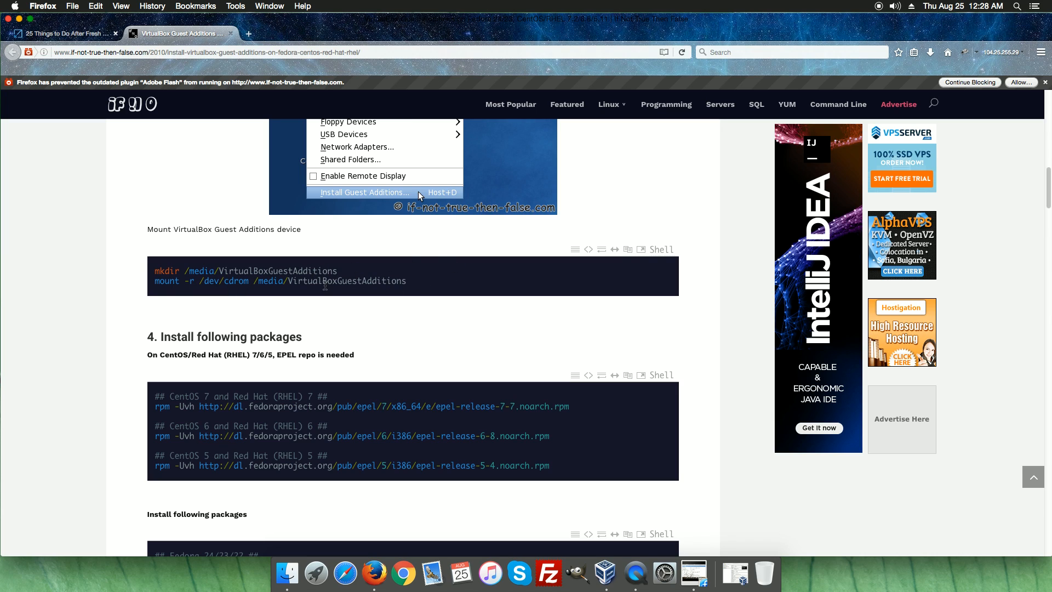
{"action": "scroll", "coordinate": [325, 286], "scroll_direction": "down", "scroll_amount": 11}
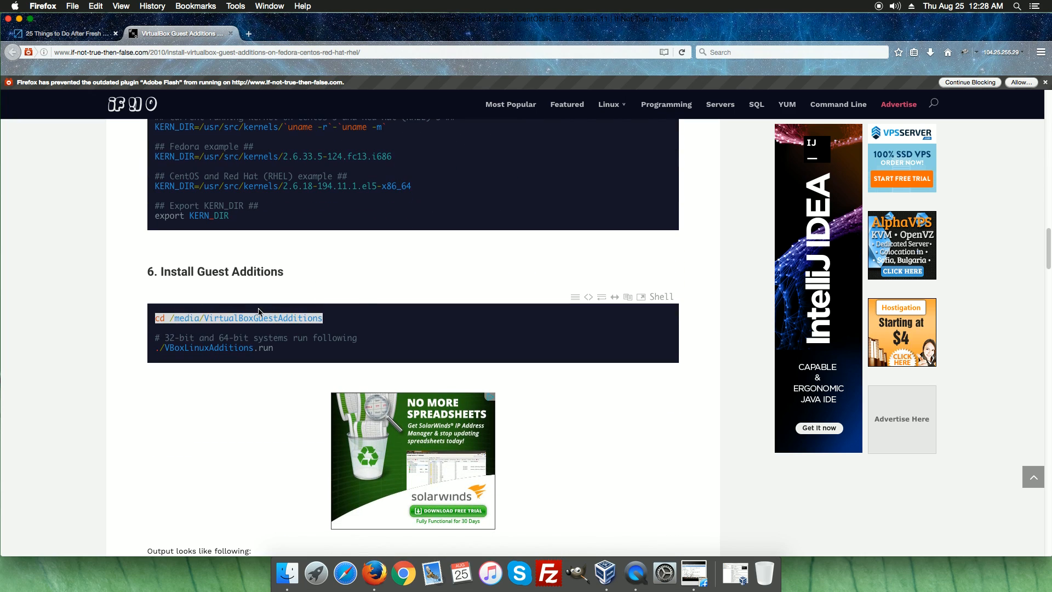
{"action": "left_click", "coordinate": [354, 313]}
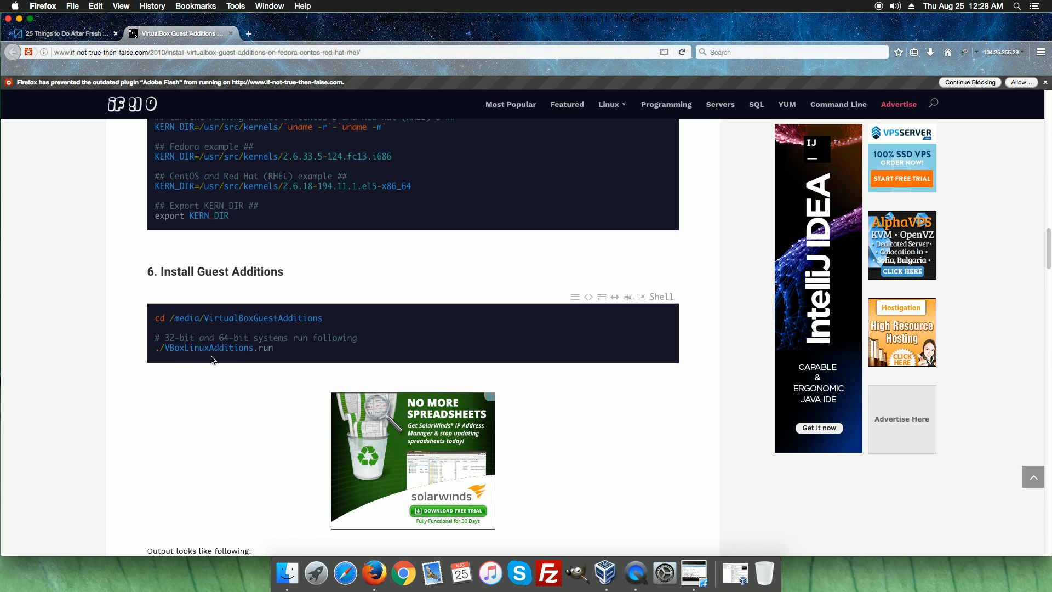
{"action": "scroll", "coordinate": [197, 364], "scroll_direction": "down", "scroll_amount": 1}
{"action": "scroll", "coordinate": [196, 362], "scroll_direction": "down", "scroll_amount": 10}
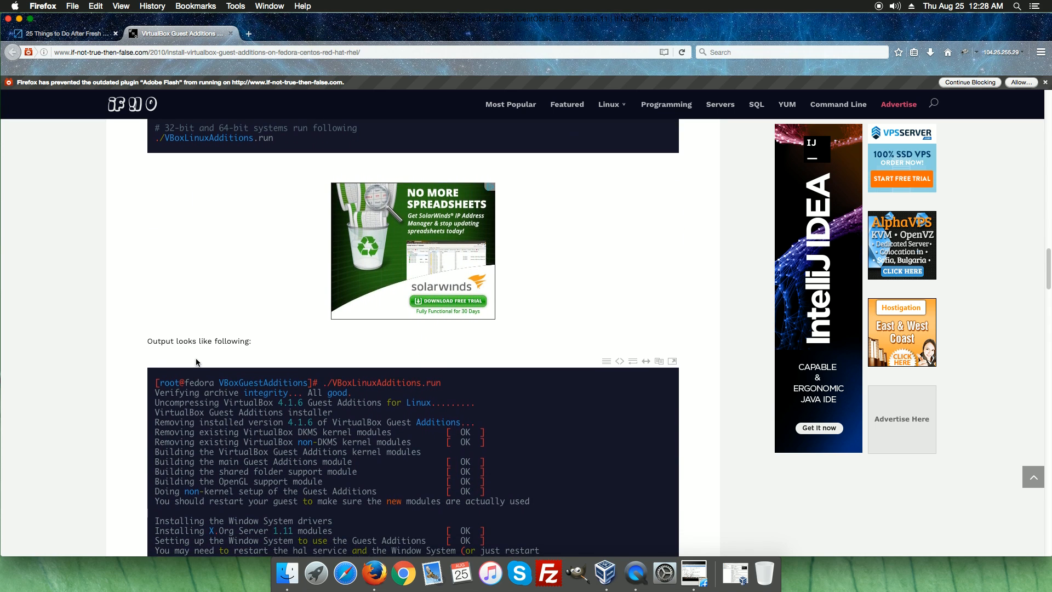
{"action": "scroll", "coordinate": [195, 361], "scroll_direction": "up", "scroll_amount": 20}
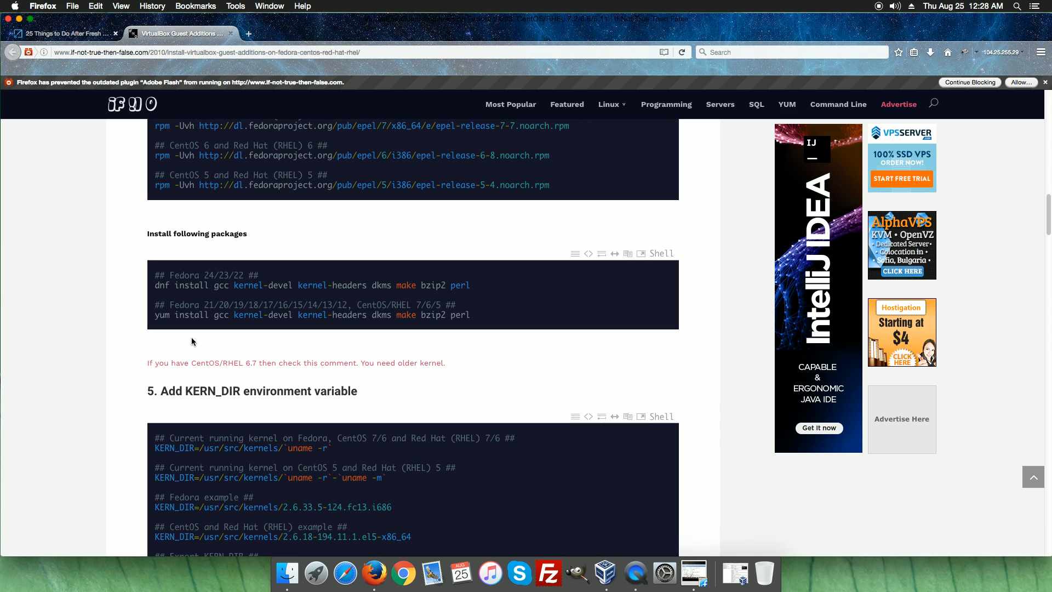
Return to the Fedora2 virtual machine, check the package installation, and close Yum Extender when it is done.
{"action": "left_click", "coordinate": [693, 570]}
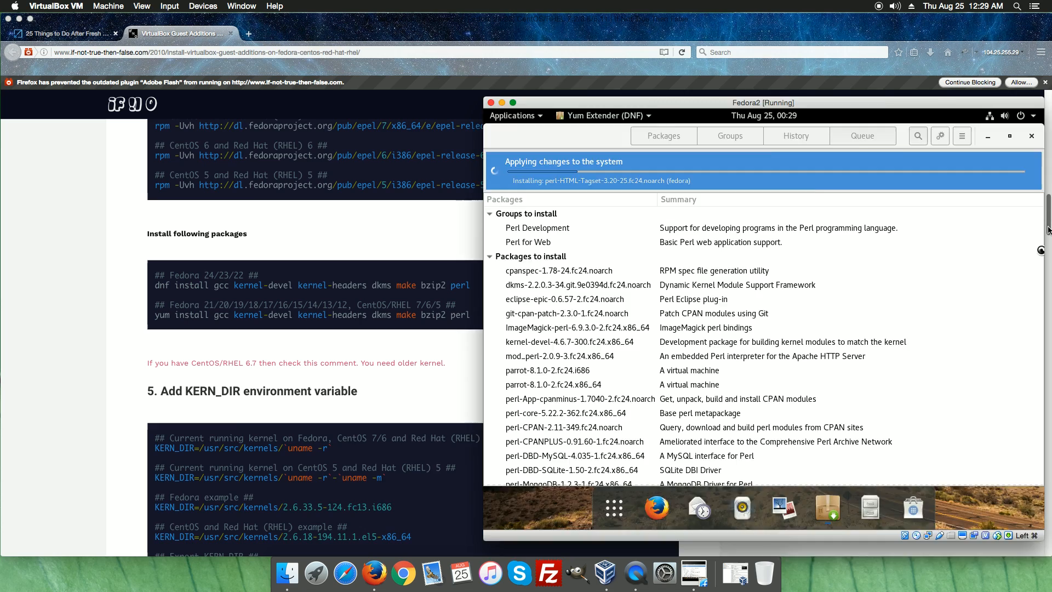
{"action": "left_click_drag", "start_coordinate": [1048, 226], "coordinate": [1048, 233]}
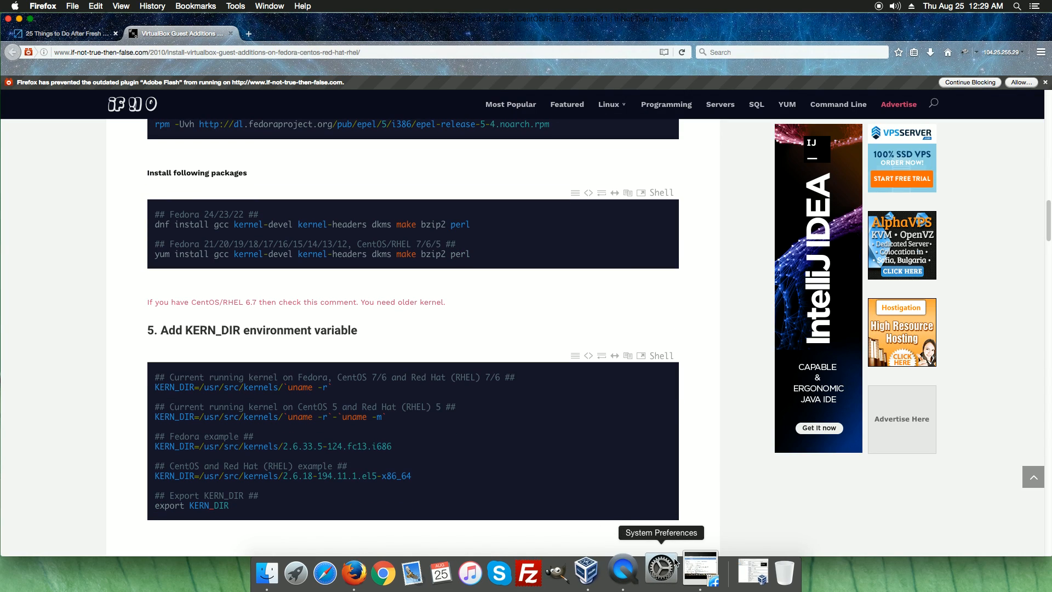
{"action": "left_click", "coordinate": [694, 572]}
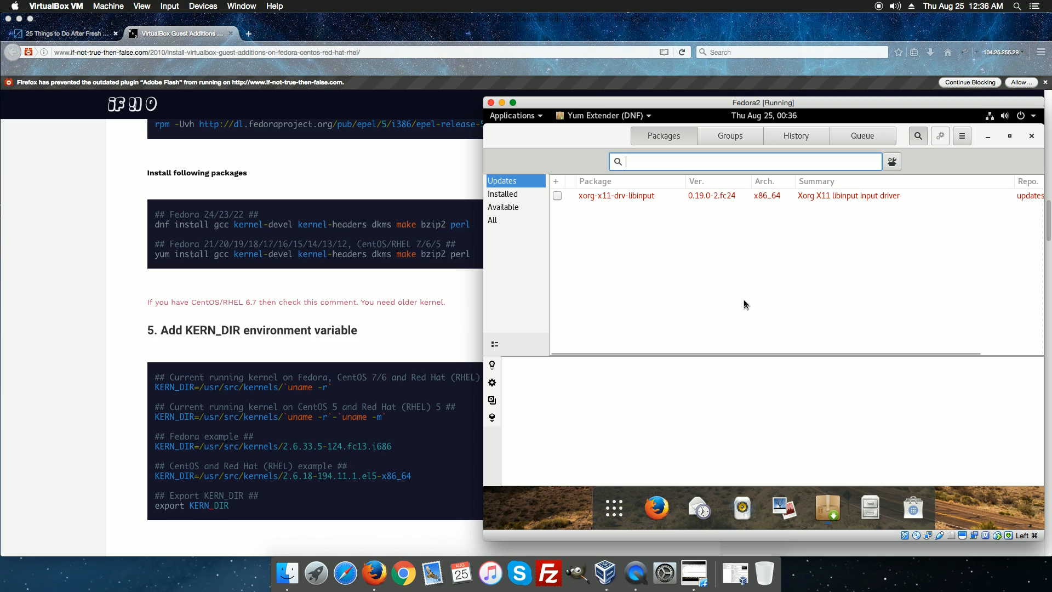
{"action": "left_click", "coordinate": [782, 288]}
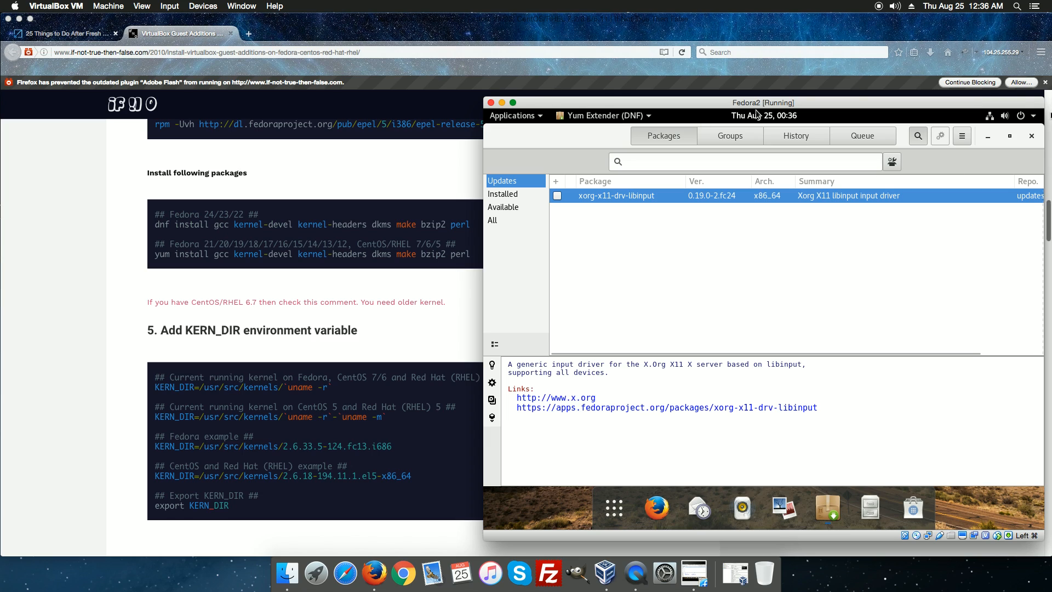
{"action": "left_click", "coordinate": [1033, 137]}
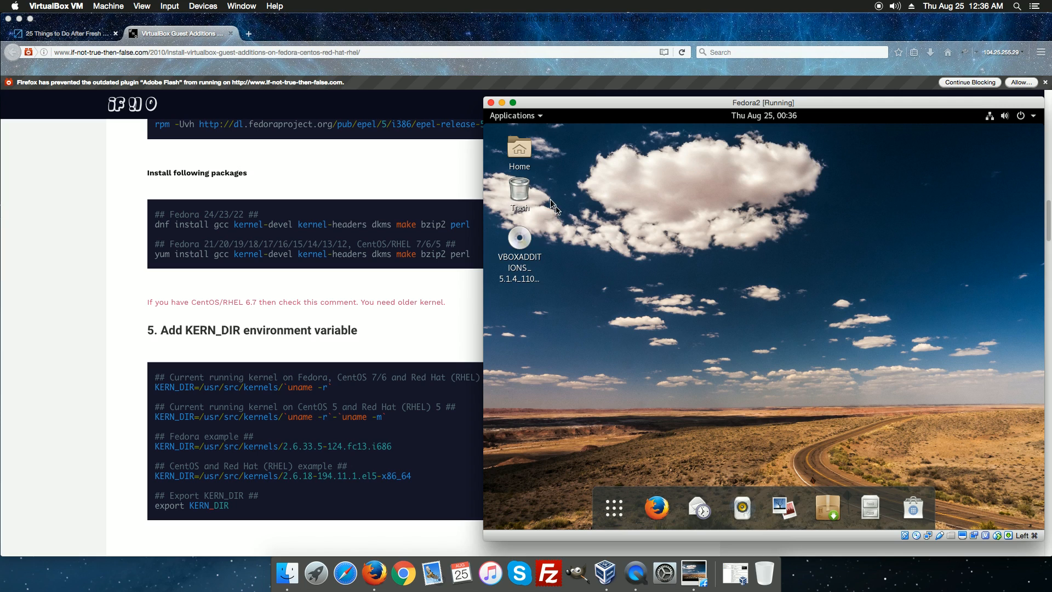
Open the VBOXADDITIONS_5.1.4_110228 disc on the Fedora desktop with the Run Software application.
{"action": "left_click", "coordinate": [521, 239]}
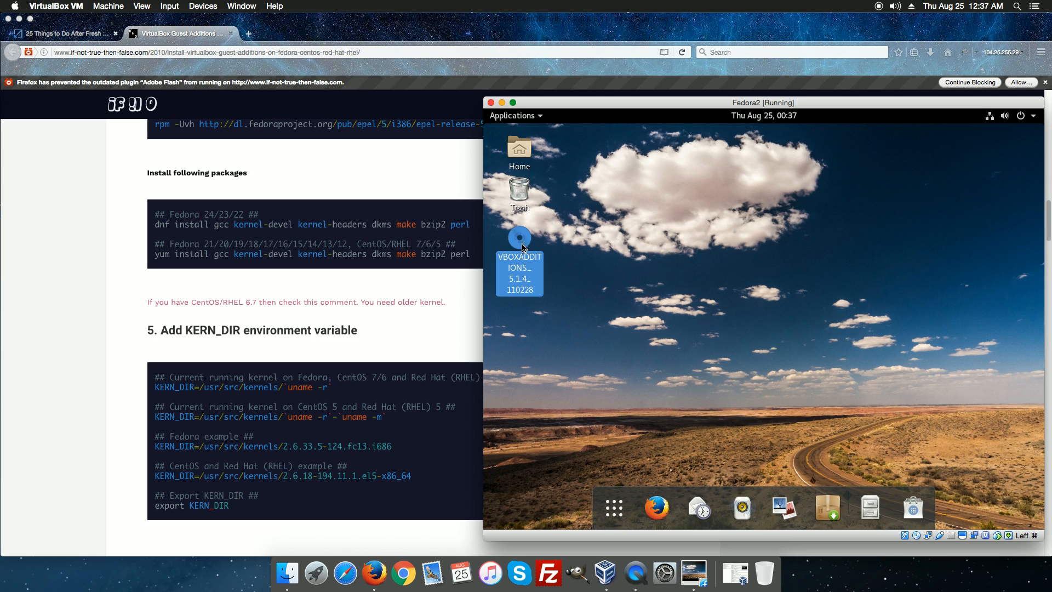
{"action": "right_click", "coordinate": [523, 248]}
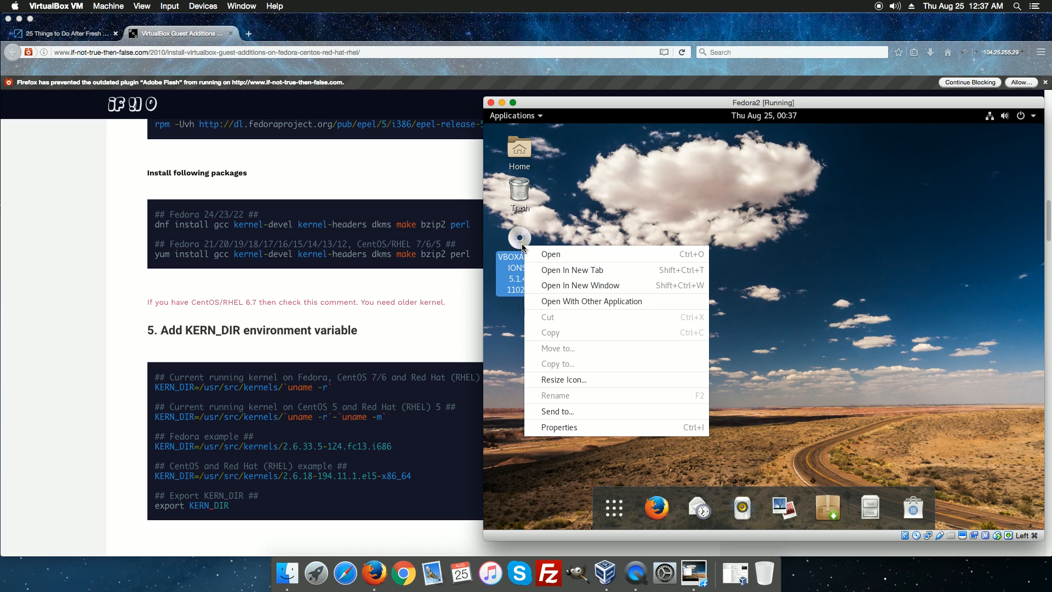
{"action": "left_click", "coordinate": [567, 302]}
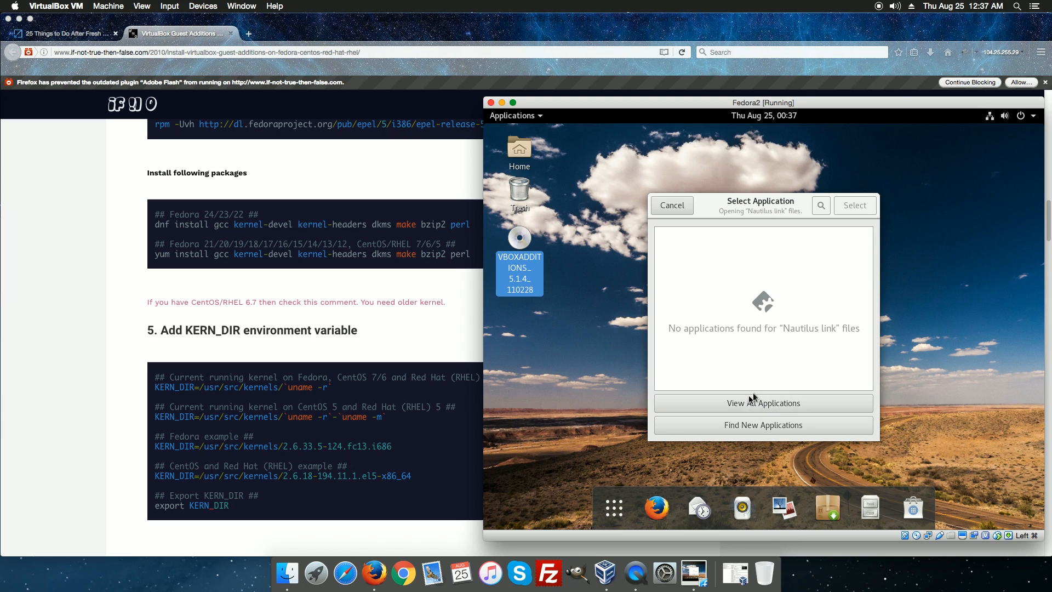
{"action": "left_click", "coordinate": [766, 409]}
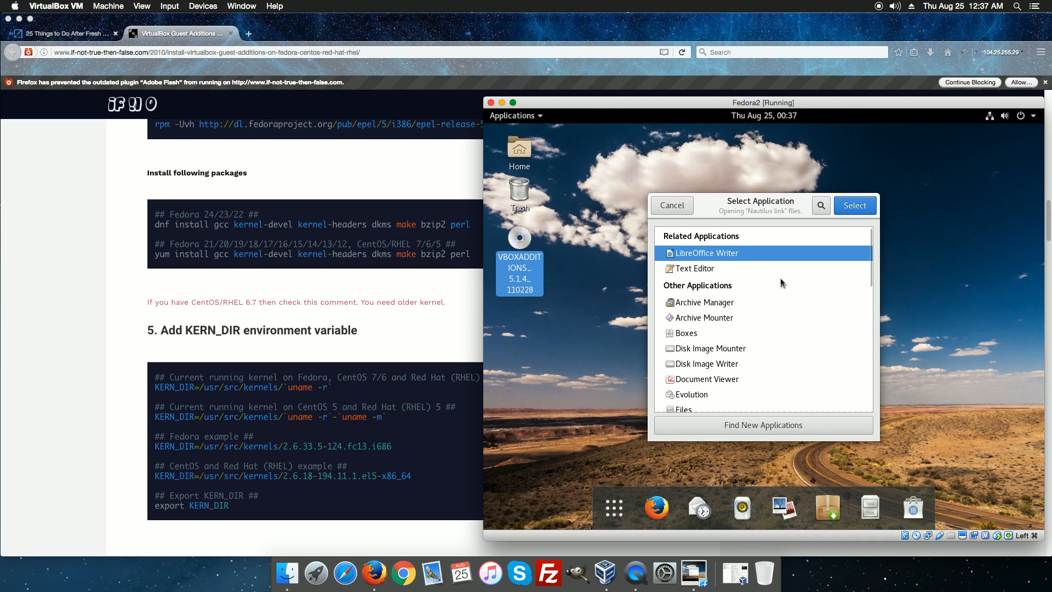
{"action": "scroll", "coordinate": [778, 288], "scroll_direction": "down", "scroll_amount": 7}
{"action": "scroll", "coordinate": [779, 292], "scroll_direction": "down", "scroll_amount": 5}
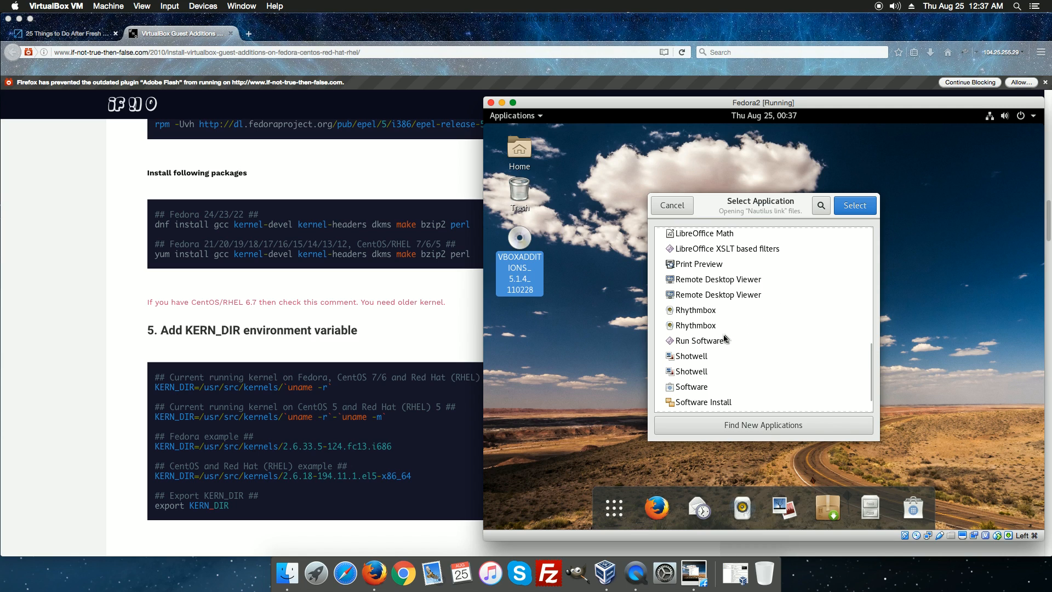
{"action": "left_click", "coordinate": [719, 342]}
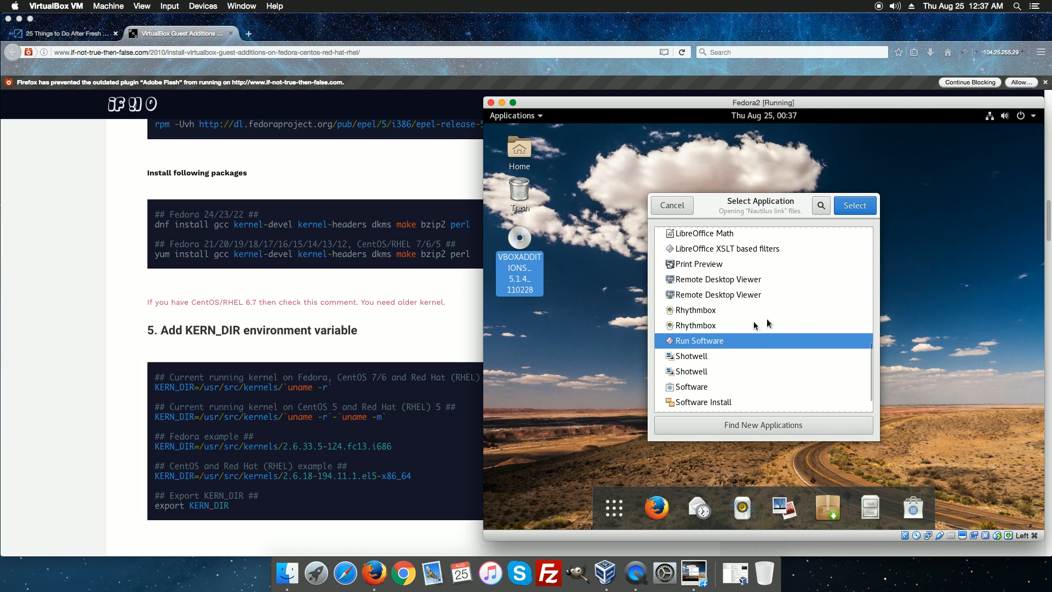
{"action": "left_click", "coordinate": [864, 209]}
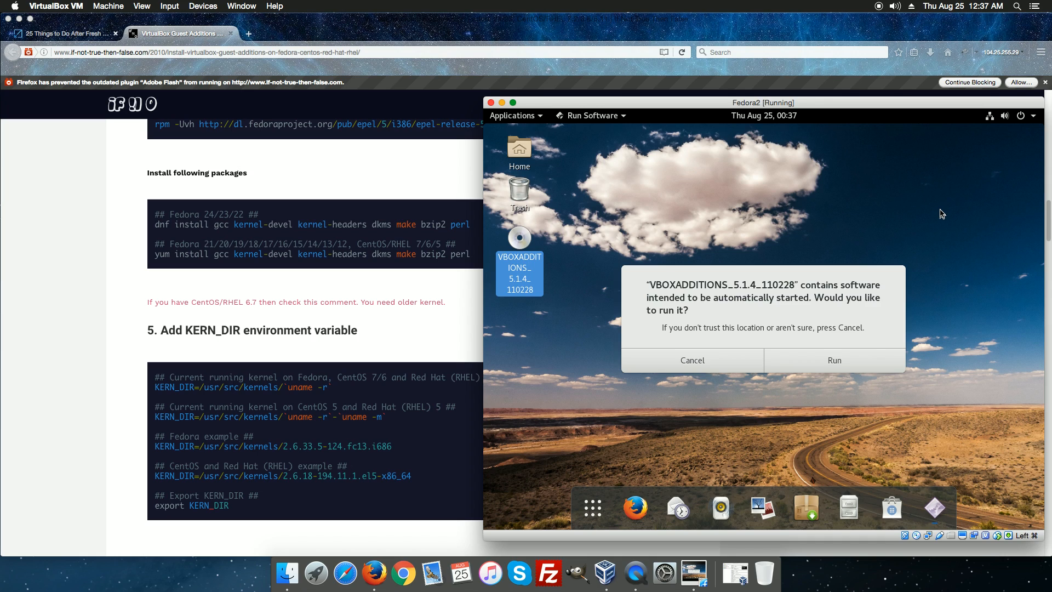
Run the Guest Additions installer, authenticate with the account password, and close the installation window when it finishes.
{"action": "left_click", "coordinate": [844, 362]}
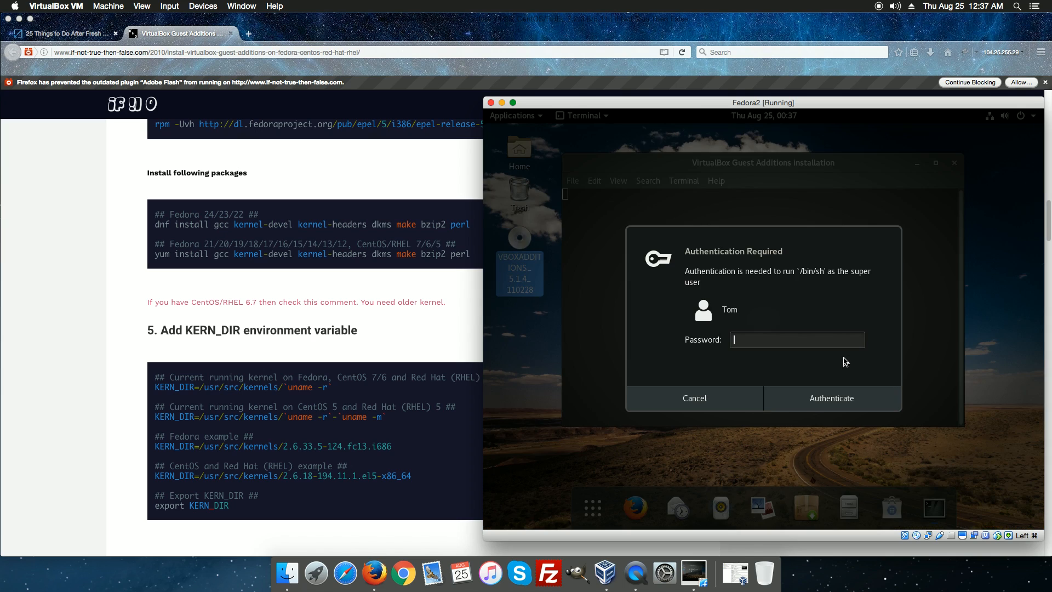
{"action": "type", "text": "******"}
{"action": "key", "text": "Return"}
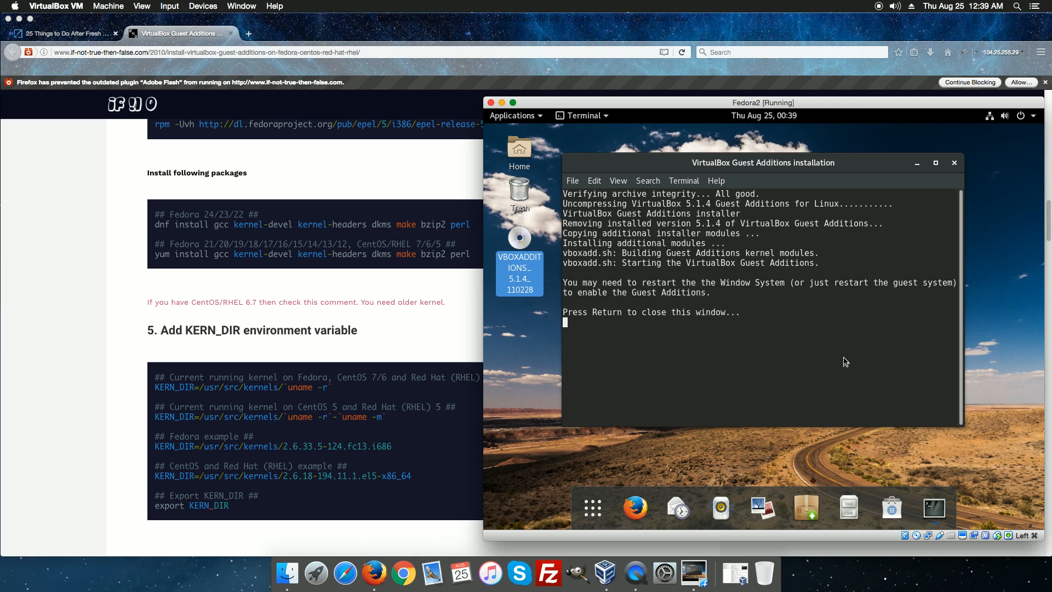
{"action": "key", "text": "Return"}
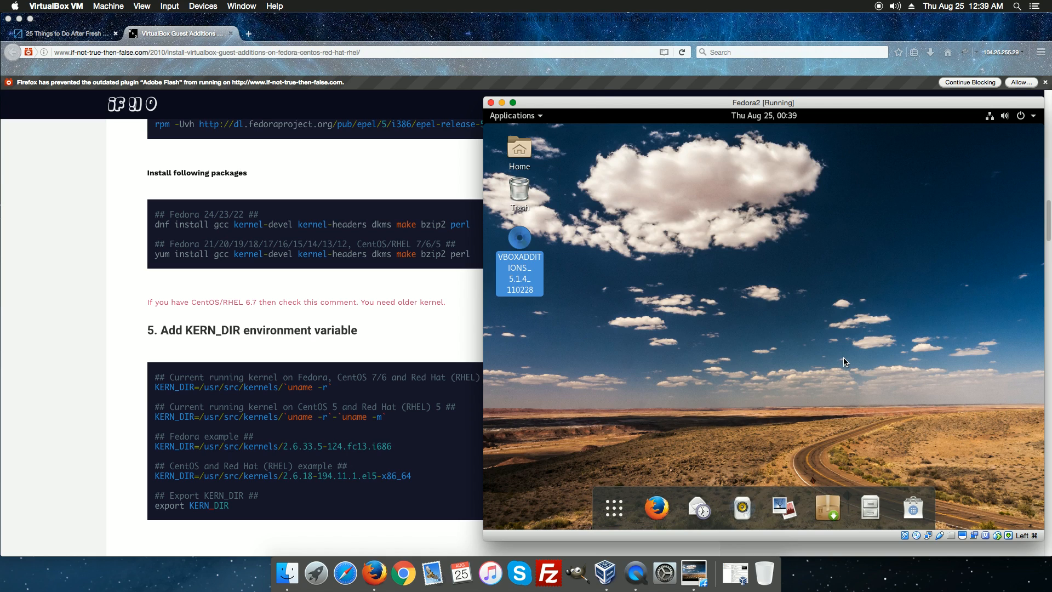
Check which virtual screen sizes are available for the Fedora2 virtual machine.
{"action": "left_click", "coordinate": [165, 7]}
{"action": "mouse_move", "coordinate": [141, 7]}
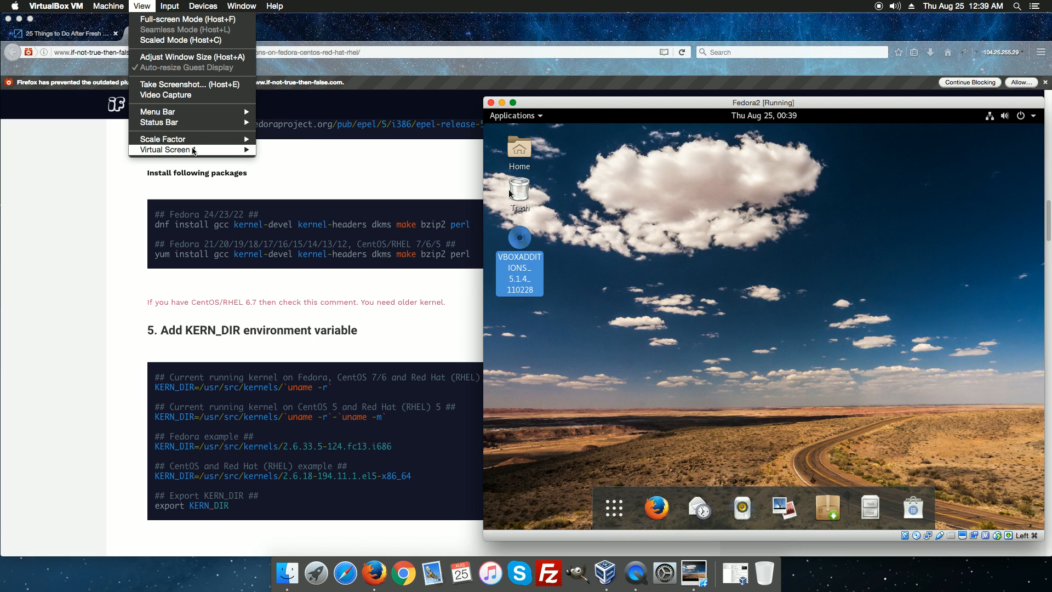
{"action": "mouse_move", "coordinate": [194, 151]}
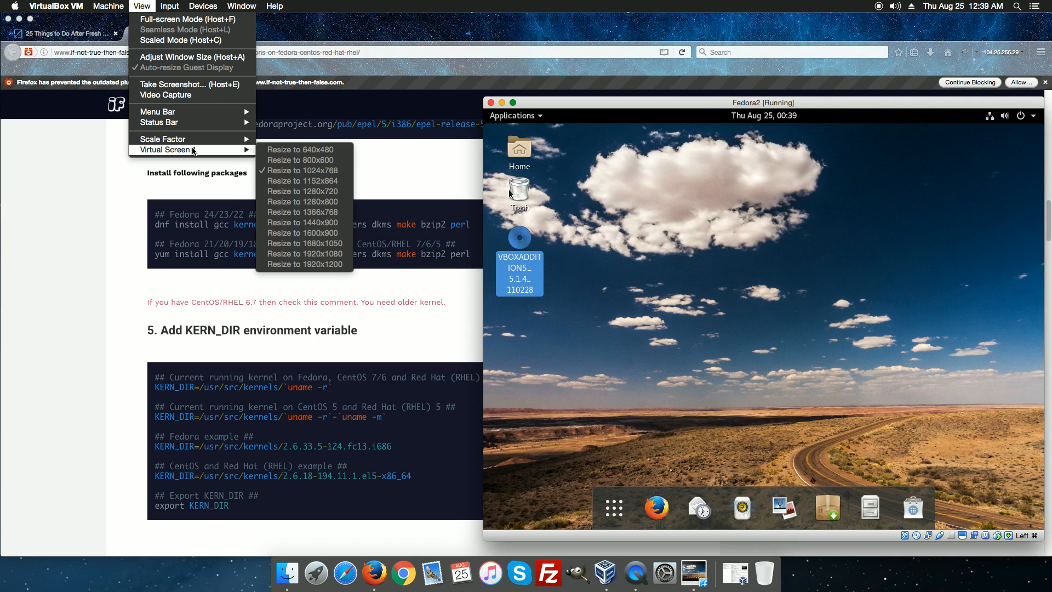
{"action": "left_click", "coordinate": [1015, 192]}
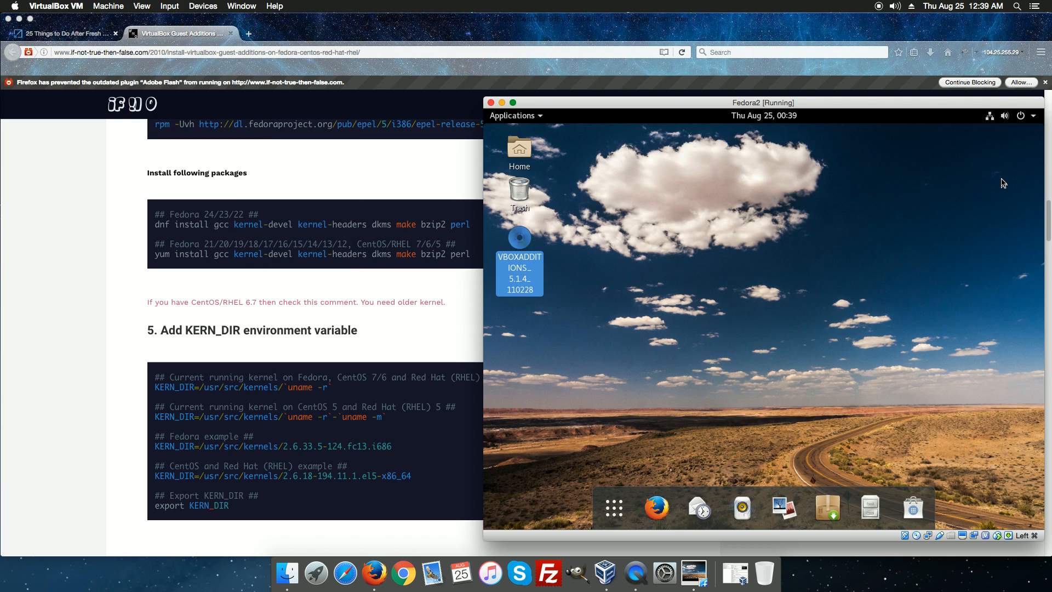
Log the current user out of the Fedora desktop session and confirm the logout.
{"action": "left_click", "coordinate": [1034, 117]}
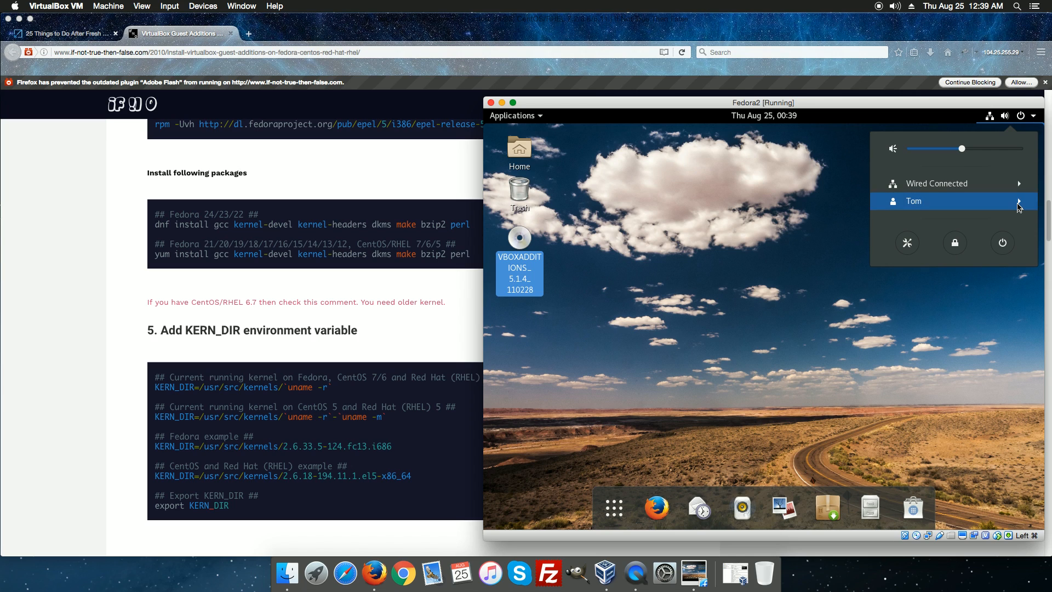
{"action": "left_click", "coordinate": [1018, 202]}
{"action": "left_click", "coordinate": [940, 220]}
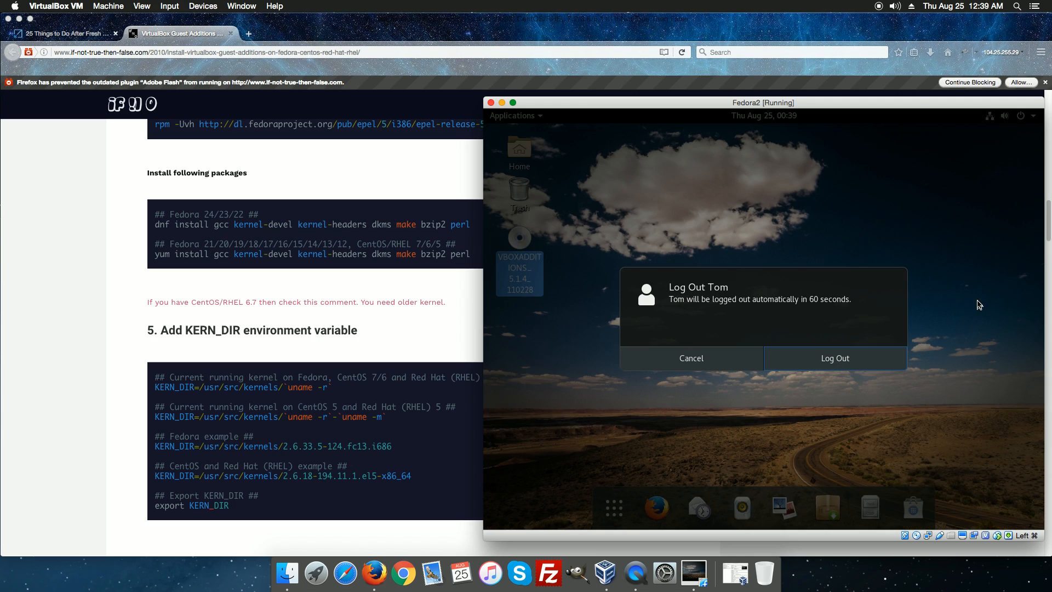
{"action": "left_click", "coordinate": [819, 358]}
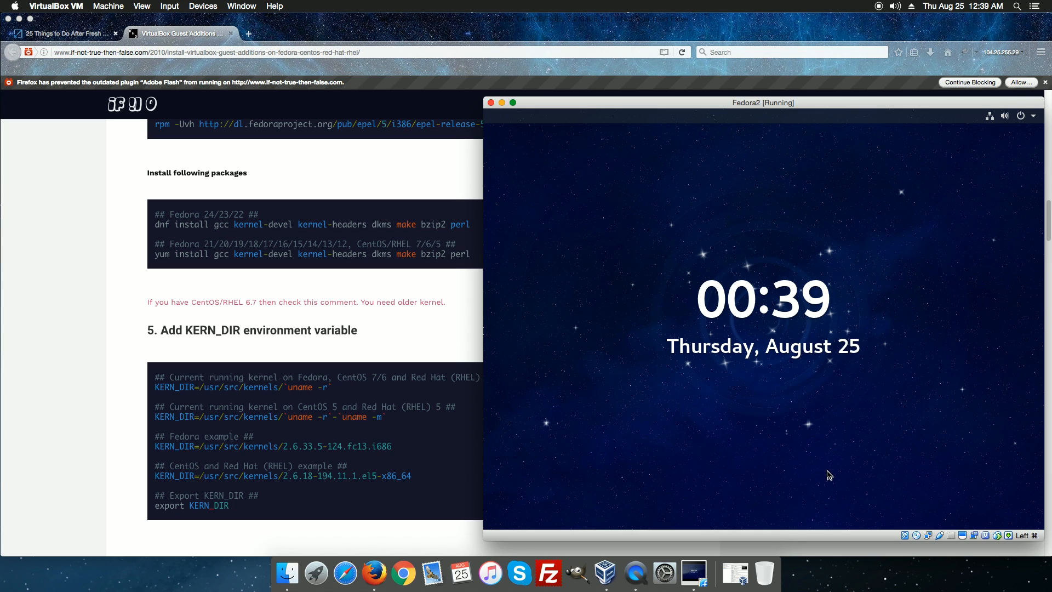
Sign back in to Fedora with the account password and switch the virtual machine to full-screen mode.
{"action": "left_click_drag", "start_coordinate": [827, 472], "coordinate": [866, 113]}
{"action": "left_click", "coordinate": [734, 316]}
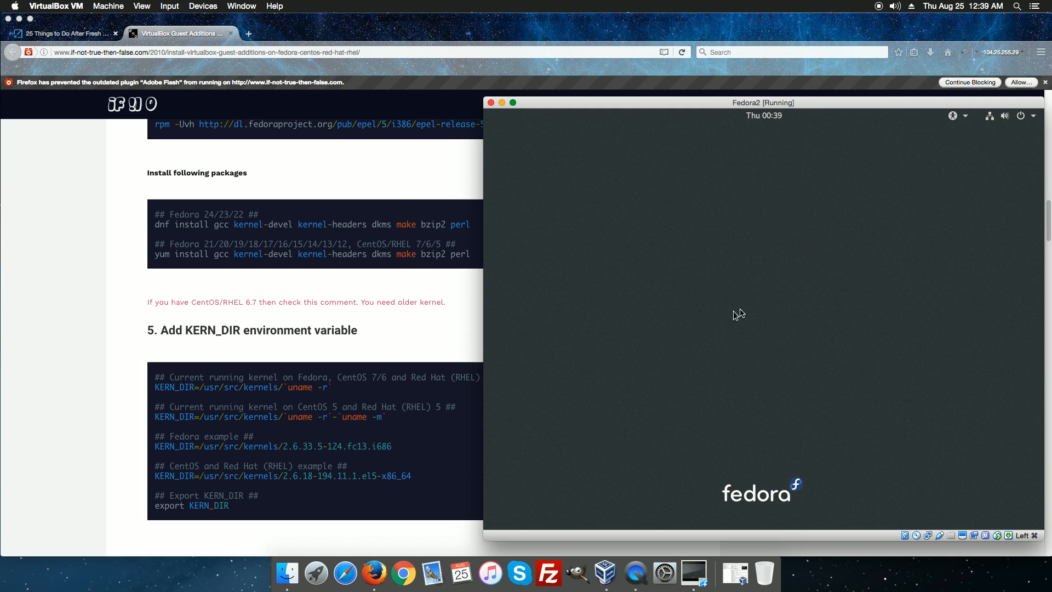
{"action": "type", "text": "*******"}
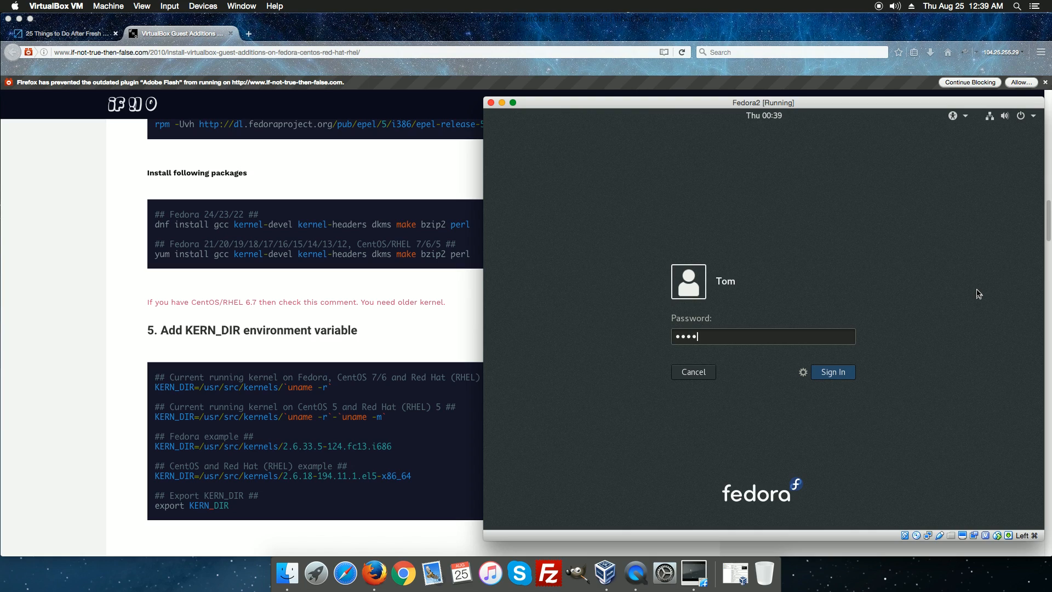
{"action": "key", "text": "Return"}
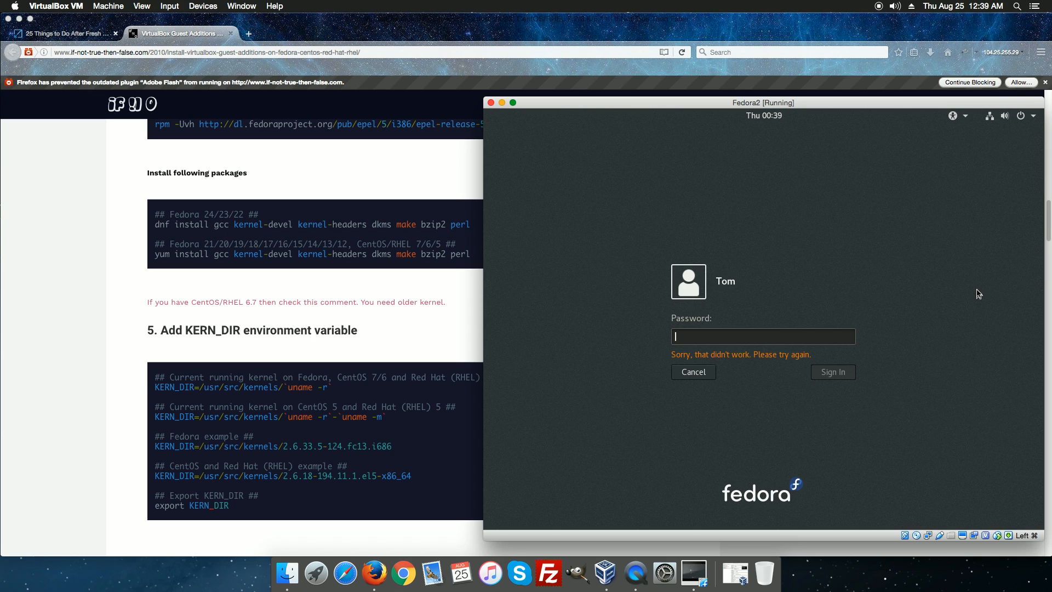
{"action": "type", "text": "*******"}
{"action": "key", "text": "Return"}
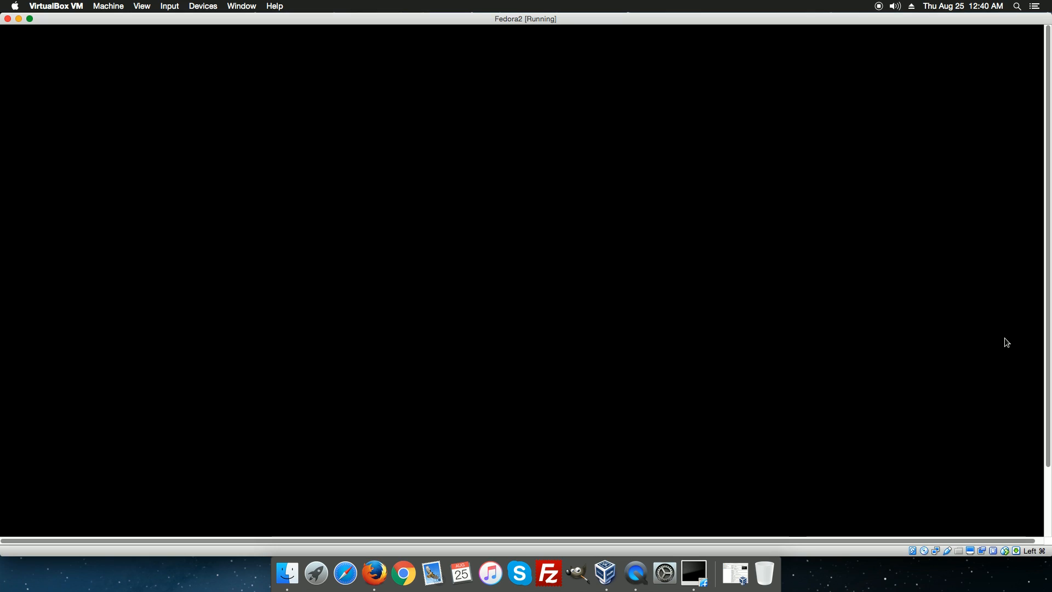
{"action": "key", "text": "super+f"}
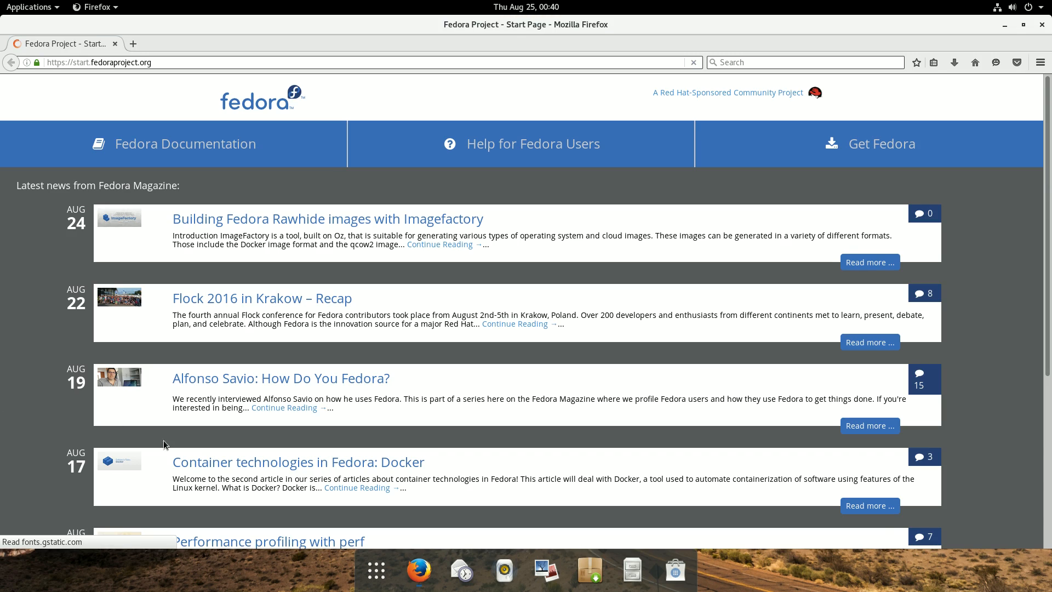
Examine how the Fedora Project start page displays and scrolls in Firefox at the full-screen resolution.
{"action": "scroll", "coordinate": [510, 382], "scroll_direction": "down", "scroll_amount": 2}
{"action": "scroll", "coordinate": [511, 382], "scroll_direction": "down", "scroll_amount": 5}
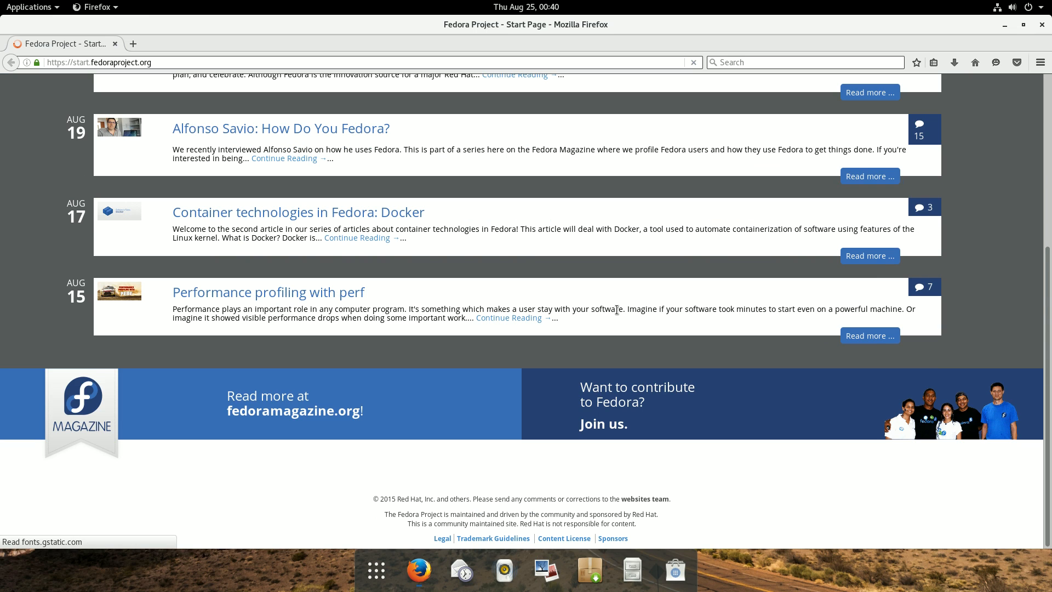
{"action": "scroll", "coordinate": [608, 316], "scroll_direction": "up", "scroll_amount": 3}
{"action": "scroll", "coordinate": [609, 317], "scroll_direction": "down", "scroll_amount": 3}
{"action": "scroll", "coordinate": [608, 317], "scroll_direction": "up", "scroll_amount": 5}
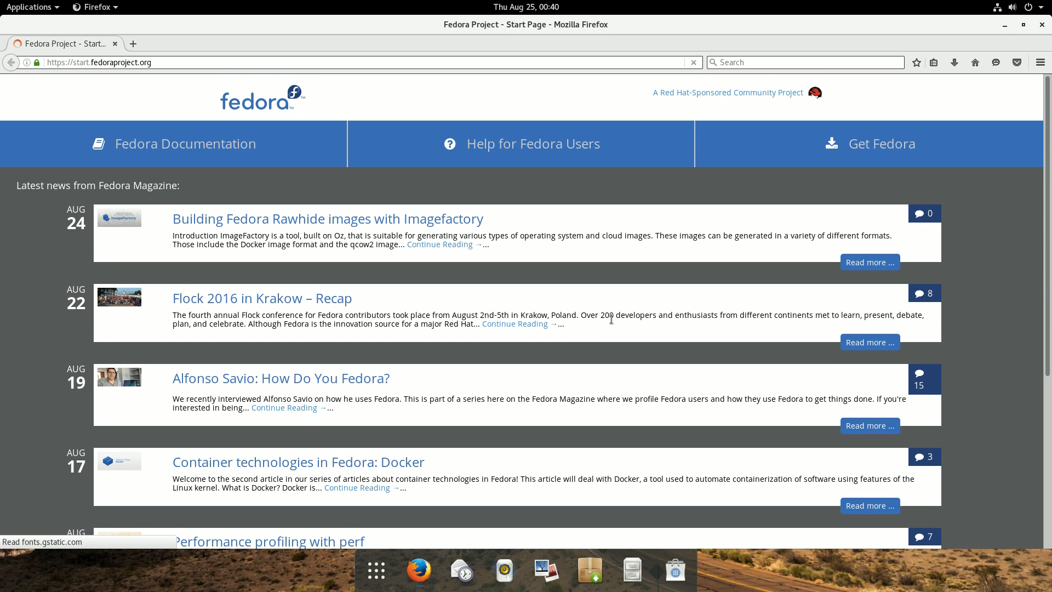
{"action": "scroll", "coordinate": [611, 318], "scroll_direction": "down", "scroll_amount": 5}
{"action": "scroll", "coordinate": [611, 319], "scroll_direction": "up", "scroll_amount": 5}
{"action": "left_click_drag", "start_coordinate": [1048, 95], "coordinate": [1050, 358]}
{"action": "left_click", "coordinate": [1050, 178]}
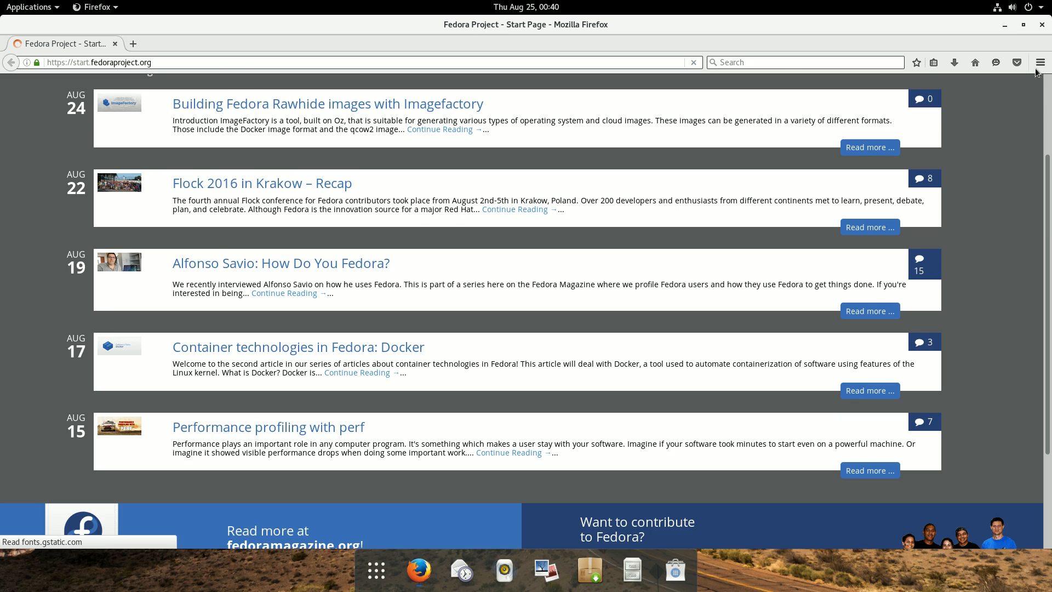
{"action": "scroll", "coordinate": [835, 276], "scroll_direction": "down", "scroll_amount": 5}
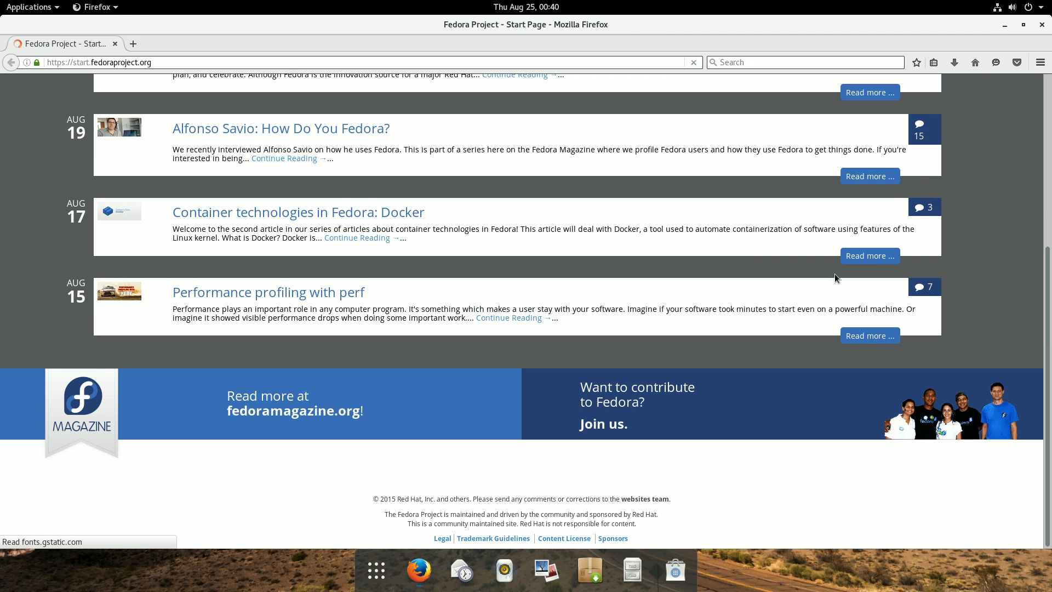
{"action": "scroll", "coordinate": [834, 274], "scroll_direction": "up", "scroll_amount": 5}
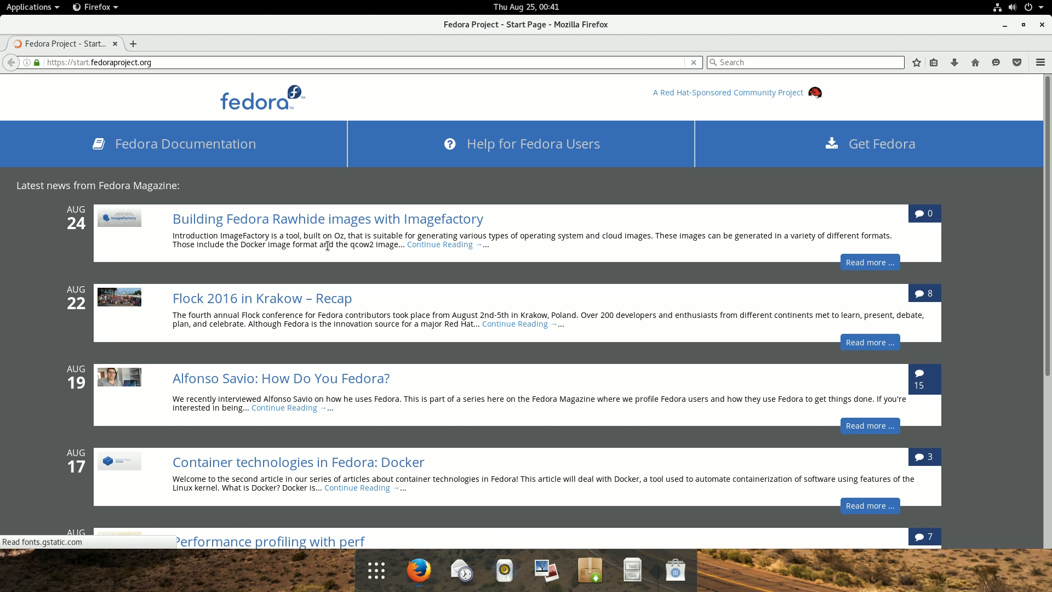
{"action": "scroll", "coordinate": [329, 260], "scroll_direction": "down", "scroll_amount": 1}
{"action": "scroll", "coordinate": [329, 257], "scroll_direction": "down", "scroll_amount": 3}
{"action": "scroll", "coordinate": [329, 256], "scroll_direction": "up", "scroll_amount": 4}
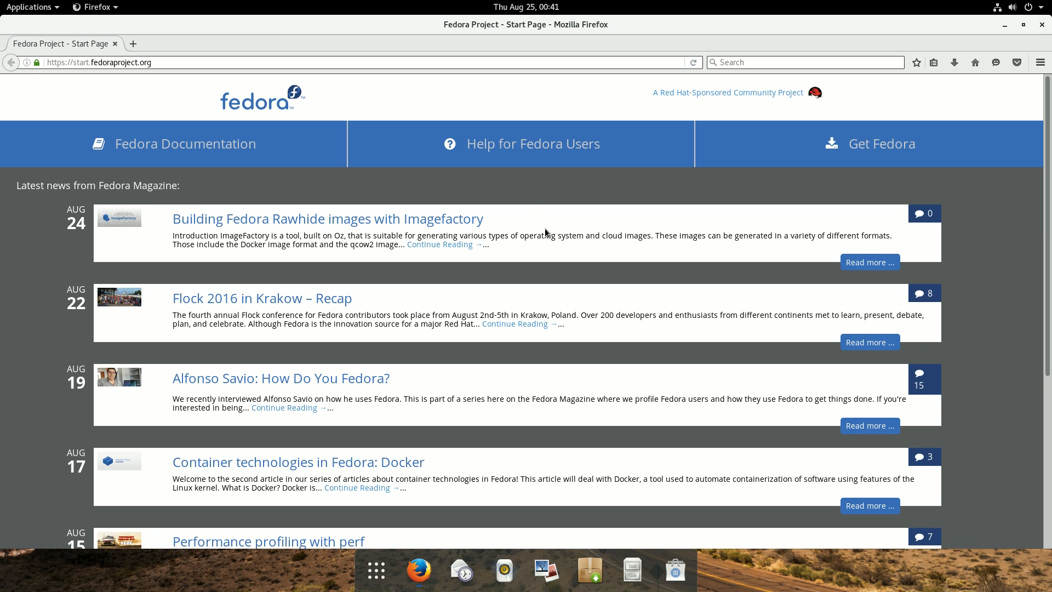
Close Firefox and power off the Fedora virtual machine.
{"action": "left_click", "coordinate": [1041, 25]}
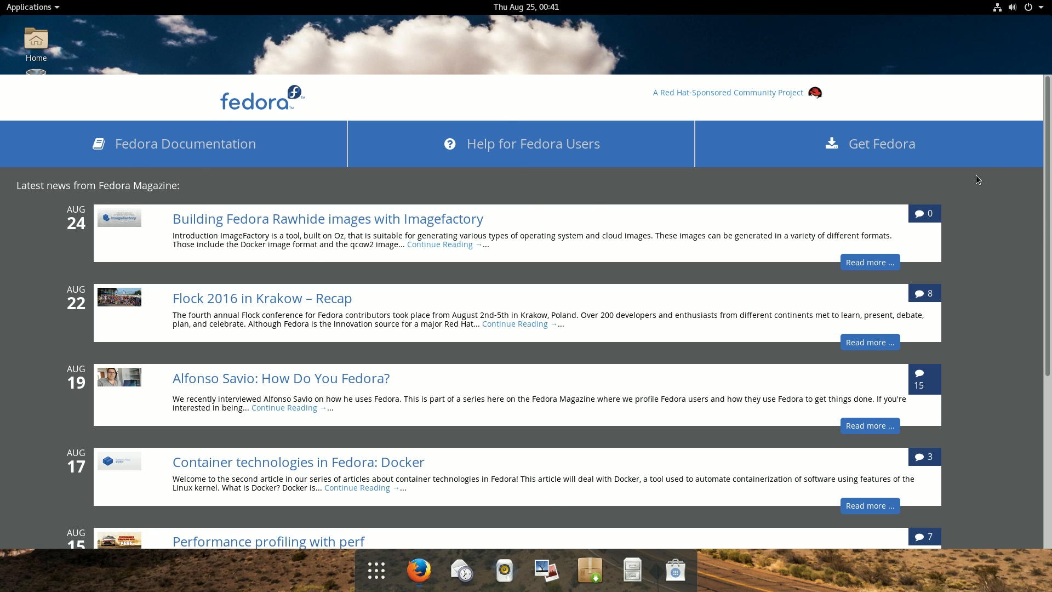
{"action": "left_click", "coordinate": [1036, 7]}
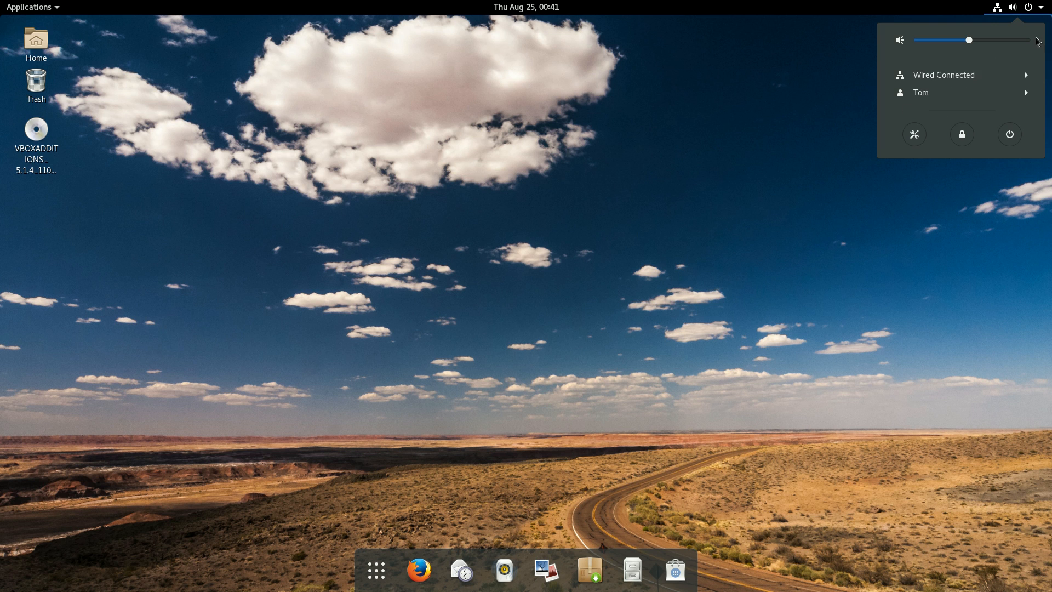
{"action": "left_click", "coordinate": [1014, 135]}
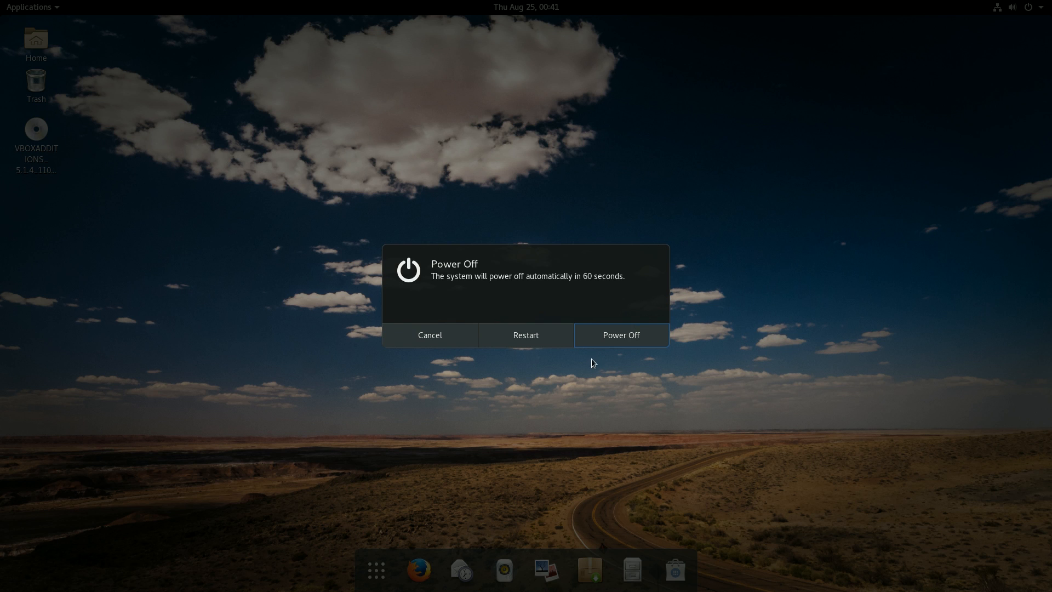
{"action": "left_click", "coordinate": [639, 334]}
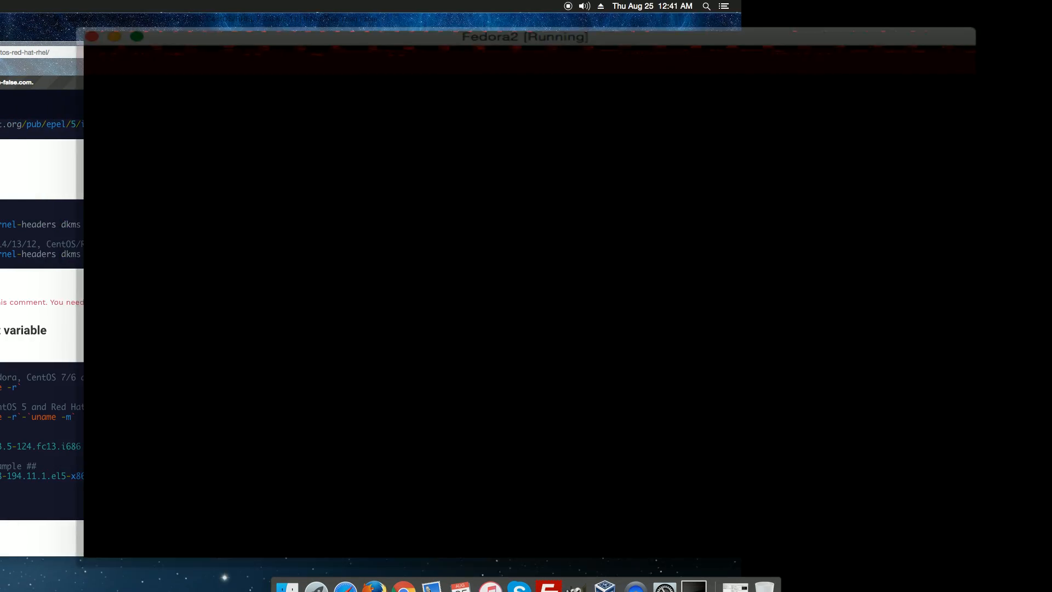